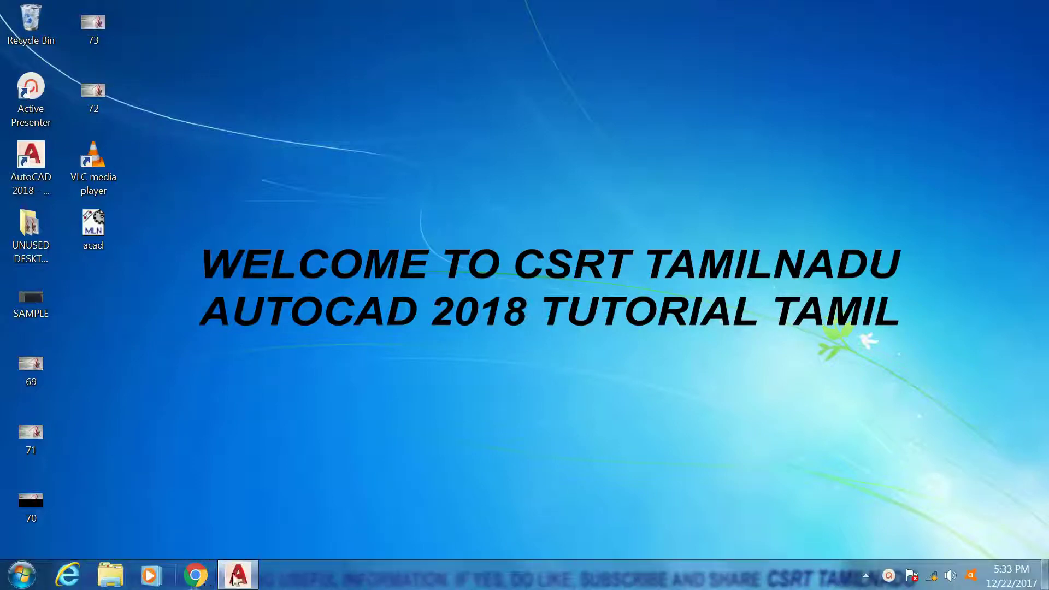
Restore the AutoCAD 2018 window showing the CORNER JOINT and ADD VERTEX multiline samples.
click(238, 575)
click(541, 467)
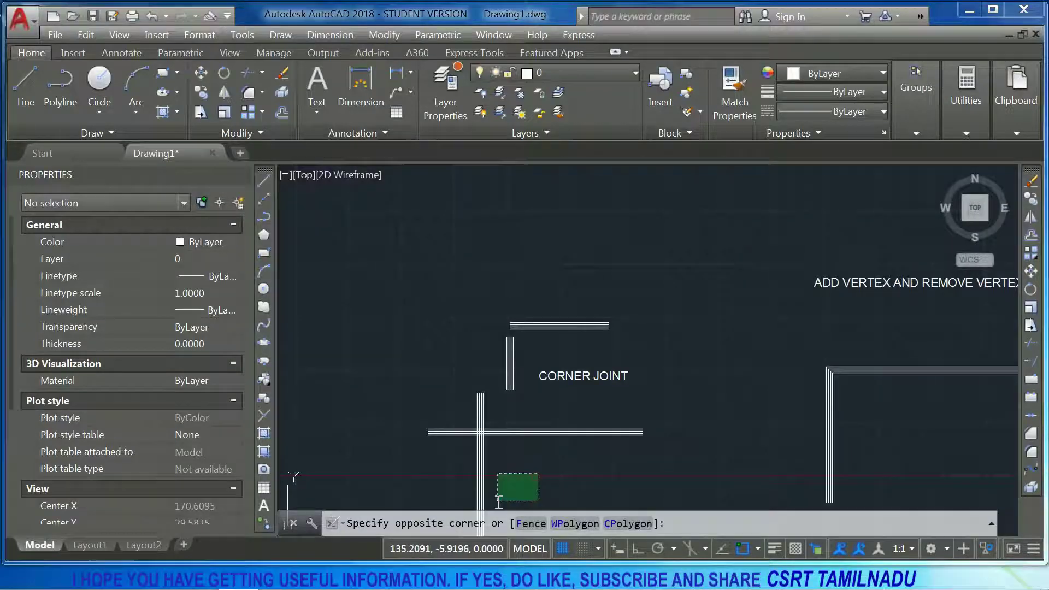
Start MLEDIT with the Corner Joint tool, ready to pick the first multiline.
click(497, 497)
text(MLED)
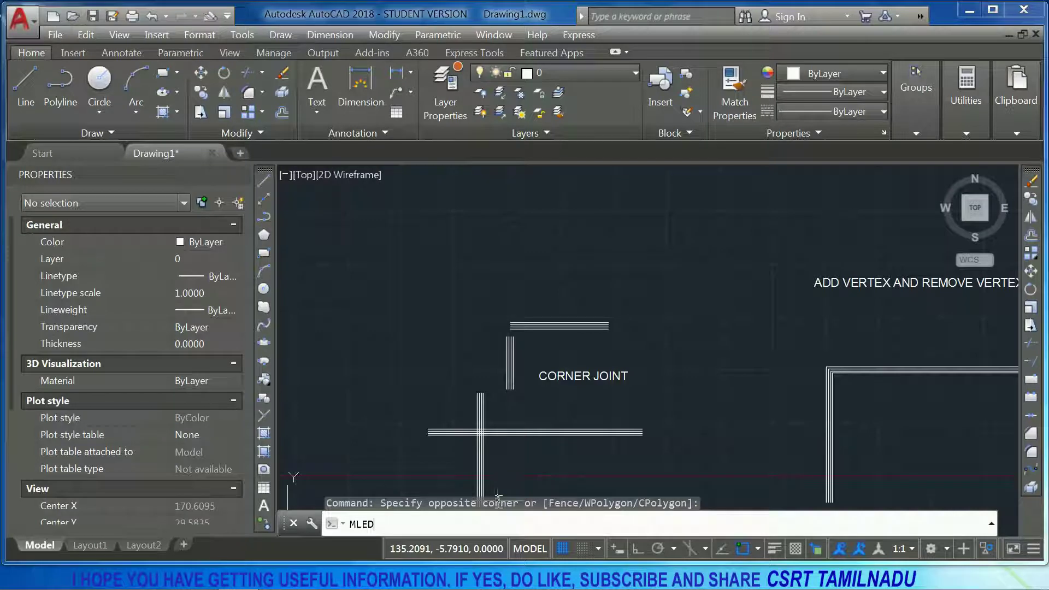
text(IT)
key(Return)
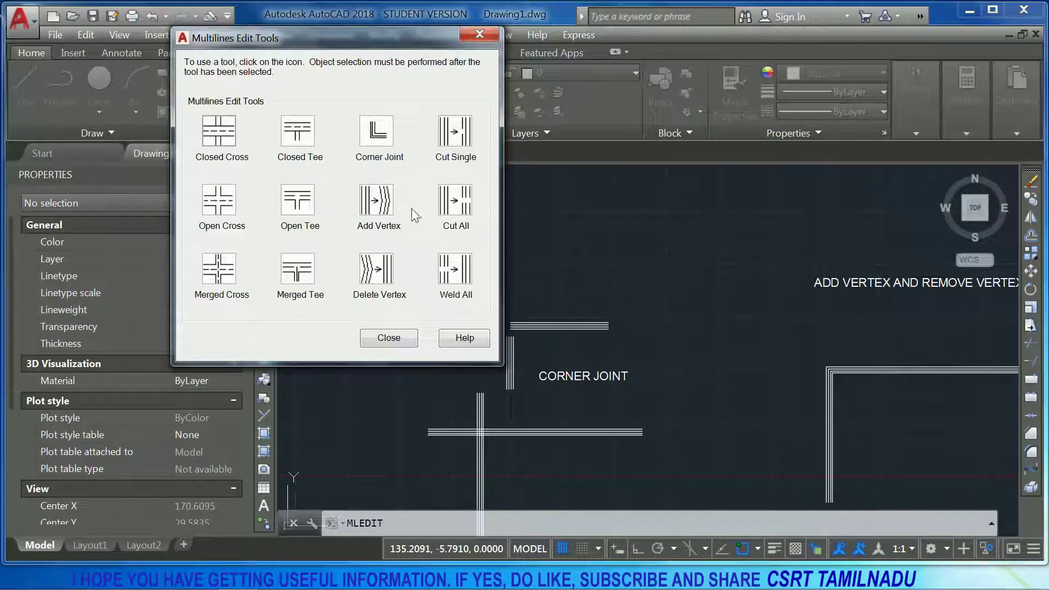
click(376, 134)
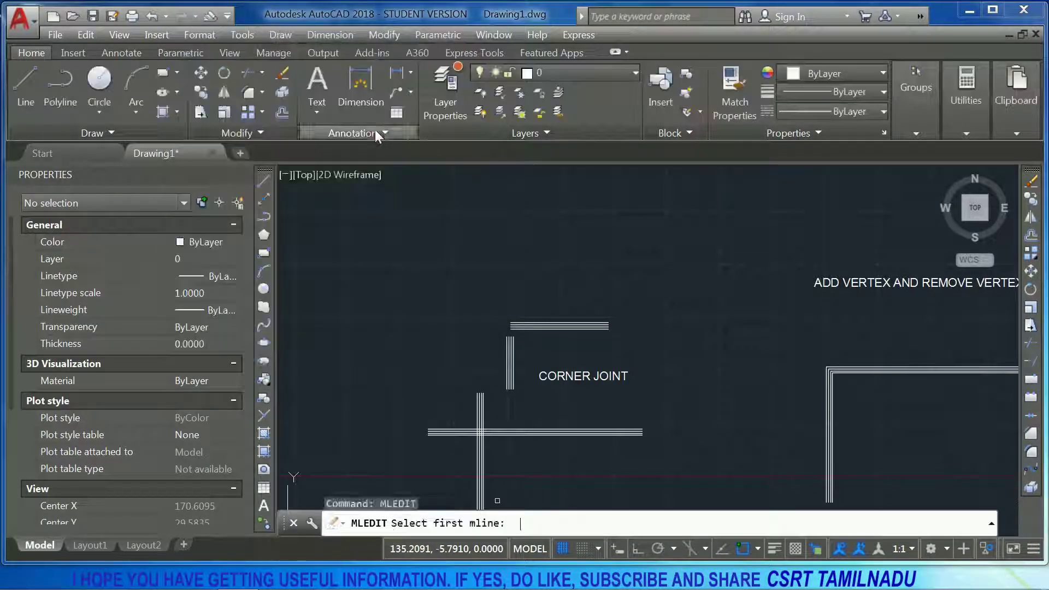
scroll(466, 451, up, 4)
scroll(470, 426, down, 2)
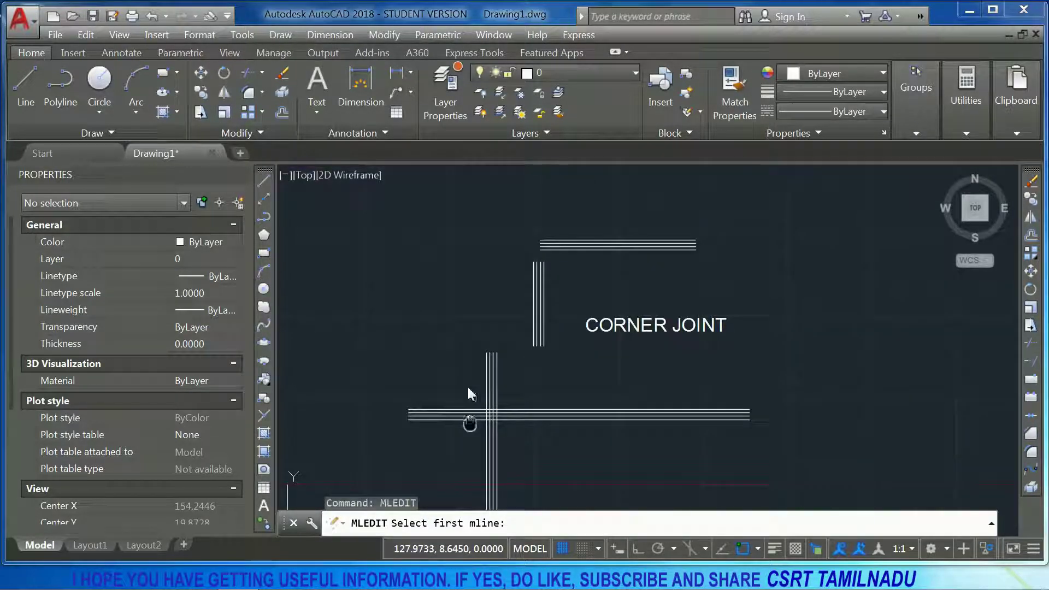
middle_drag(469, 420, 468, 356)
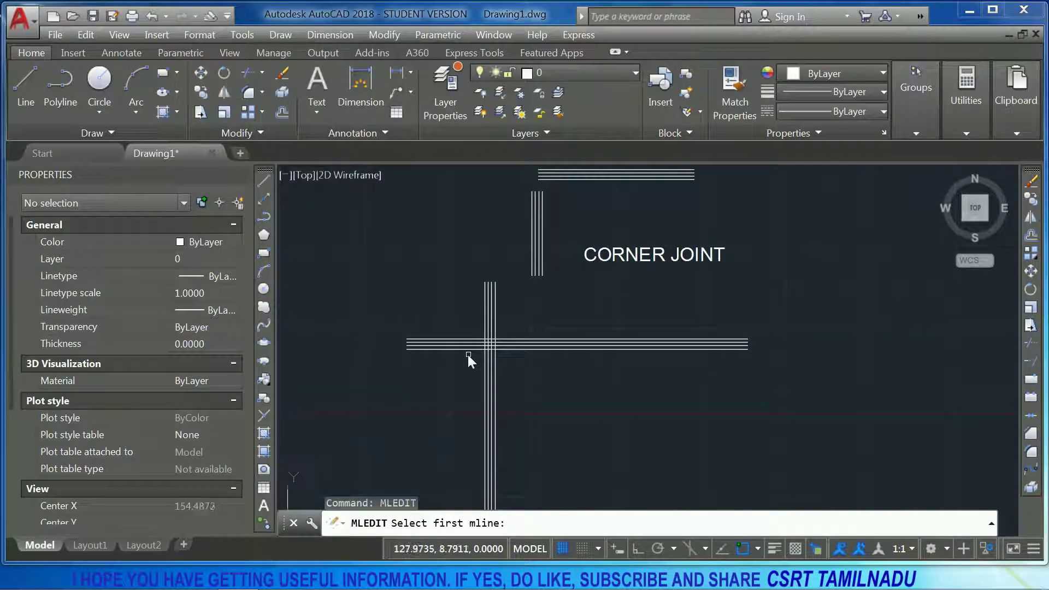
click(568, 345)
click(490, 316)
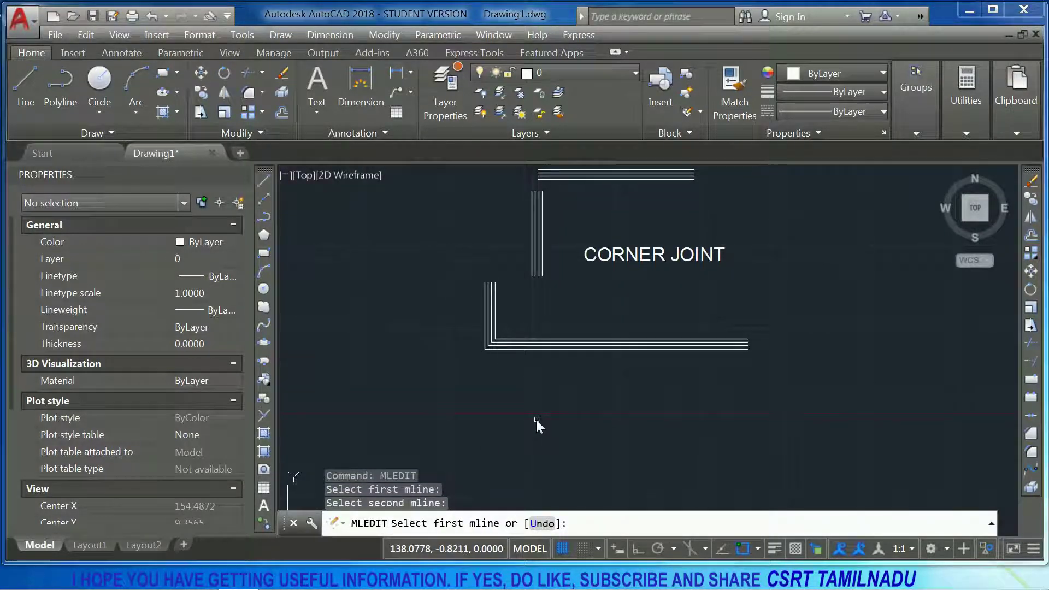
middle_drag(474, 435, 534, 306)
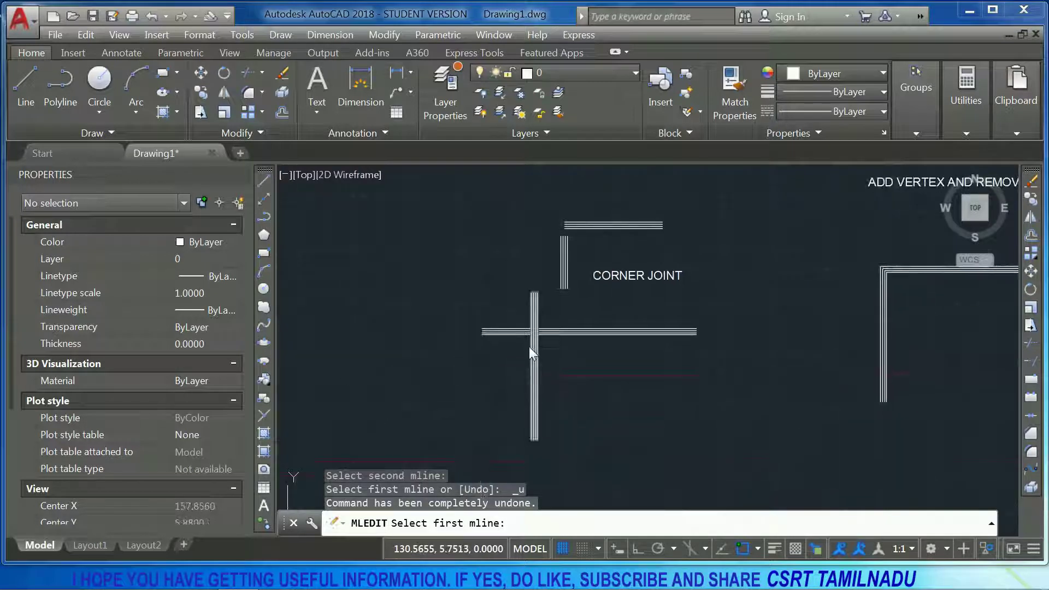
click(535, 308)
click(503, 334)
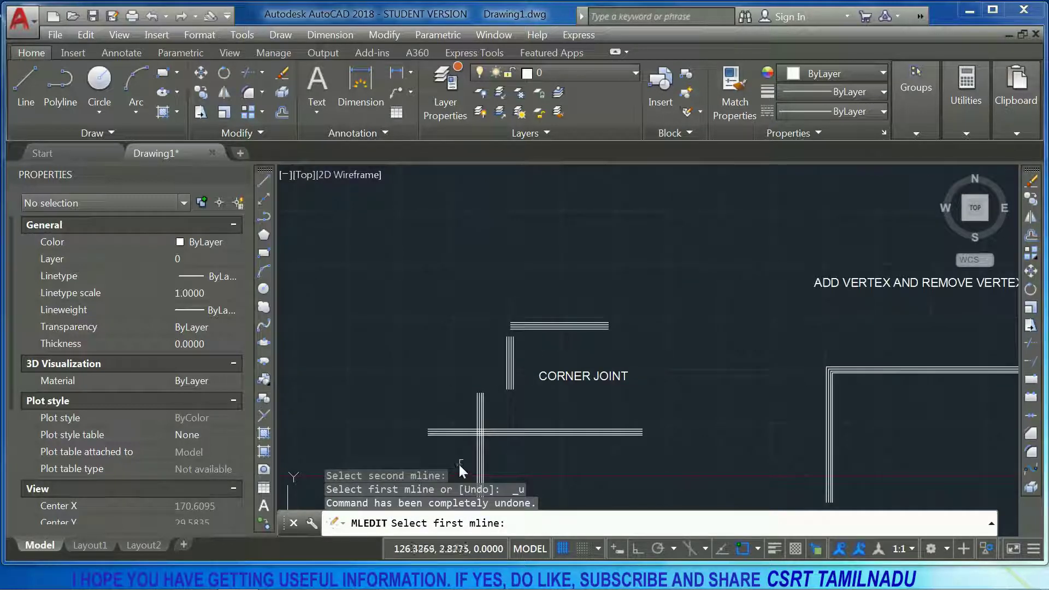
click(500, 432)
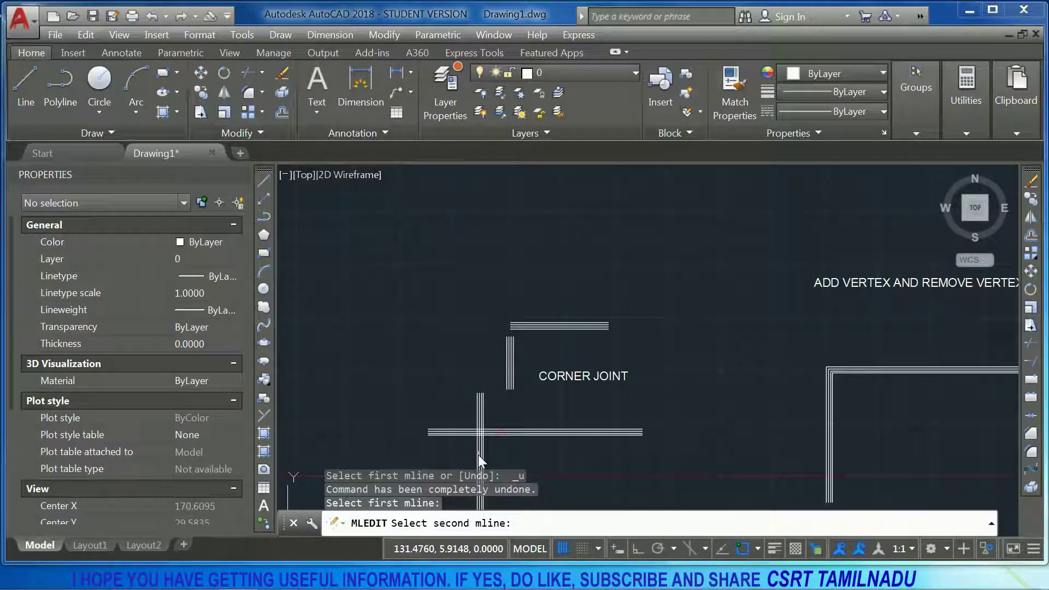
Complete the L corner joint on the crossing pair of multilines.
click(480, 454)
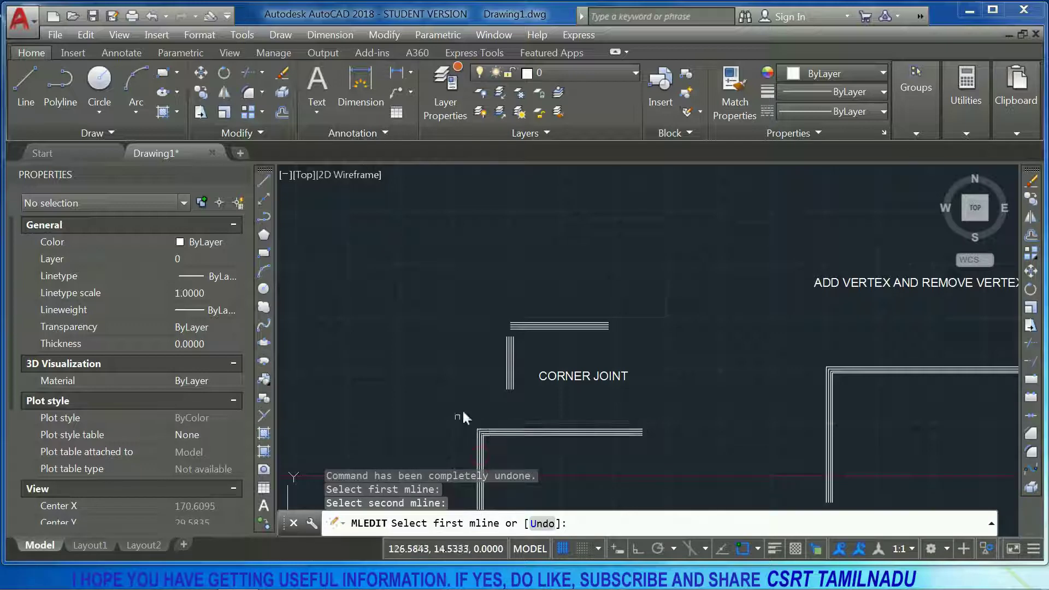
scroll(520, 300, up, 2)
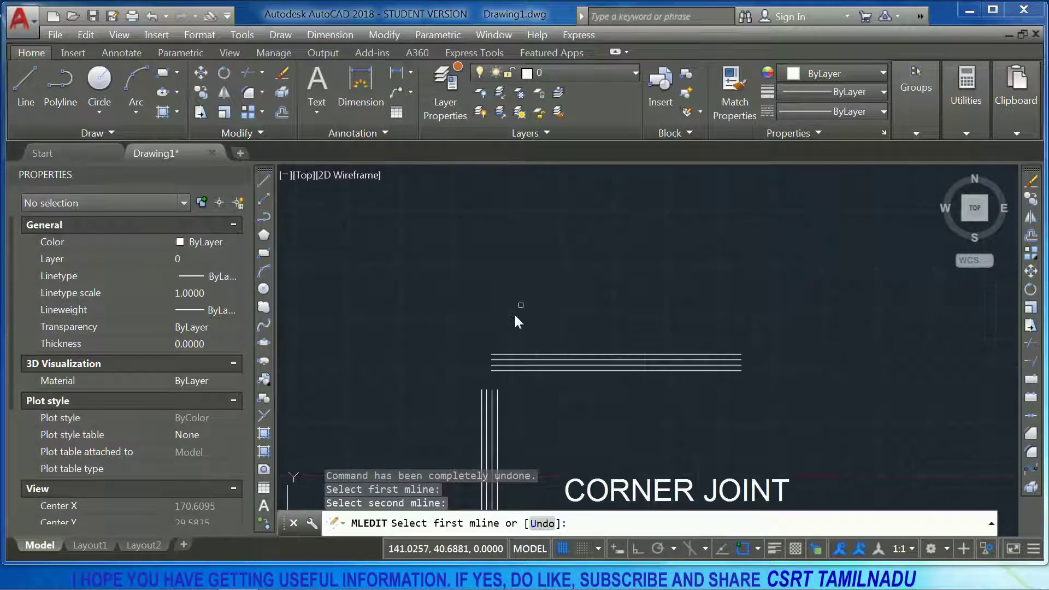
scroll(506, 385, down, 2)
scroll(481, 390, up, 2)
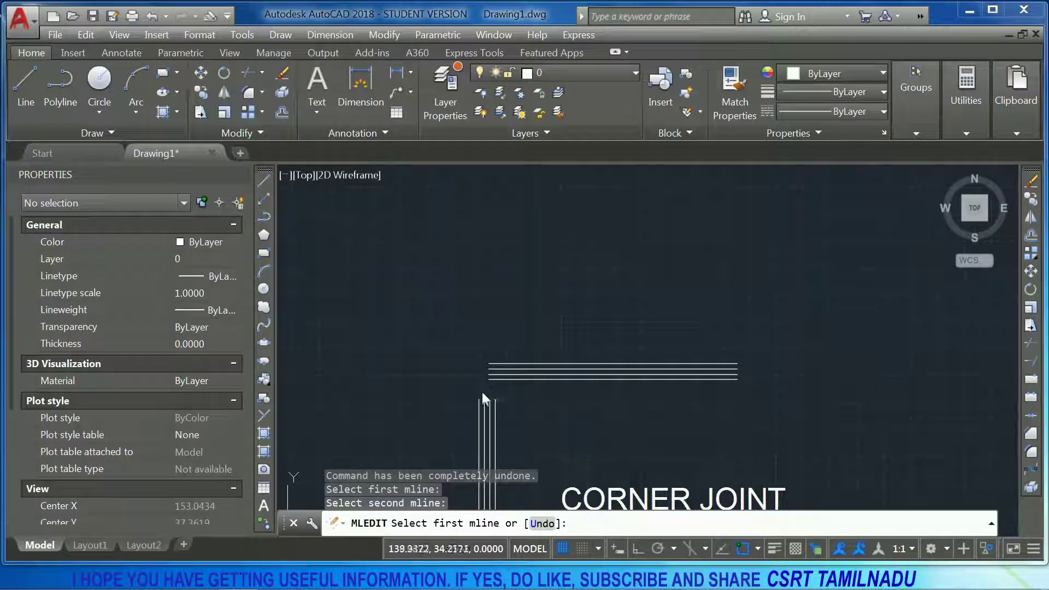
Join the upper horizontal and vertical multilines into a second corner joint.
mouse_move(493, 412)
middle_down()
mouse_move(516, 332)
mouse_move(539, 313)
middle_up()
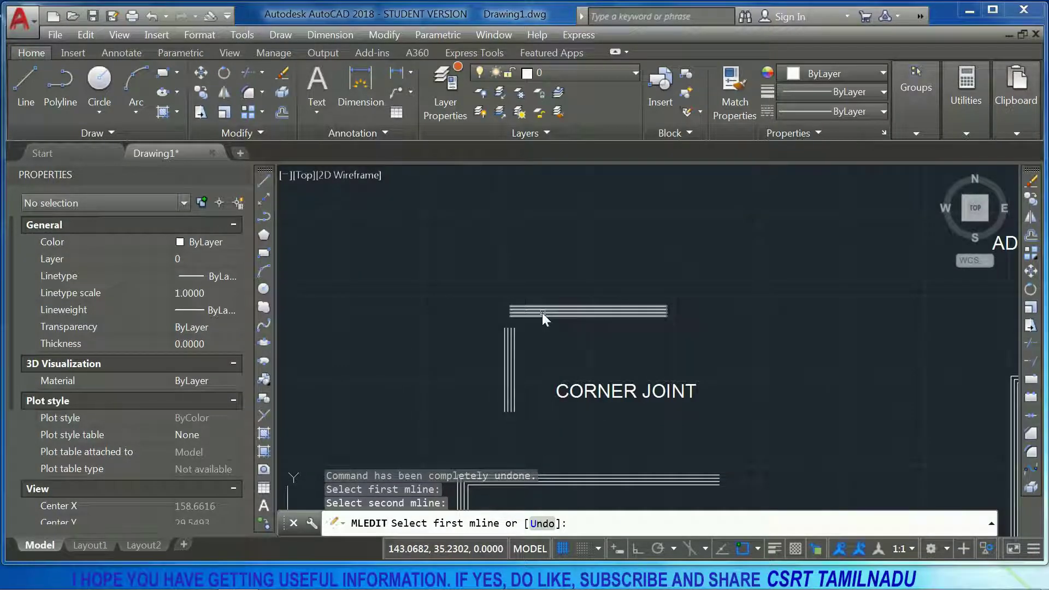
click(542, 312)
click(511, 359)
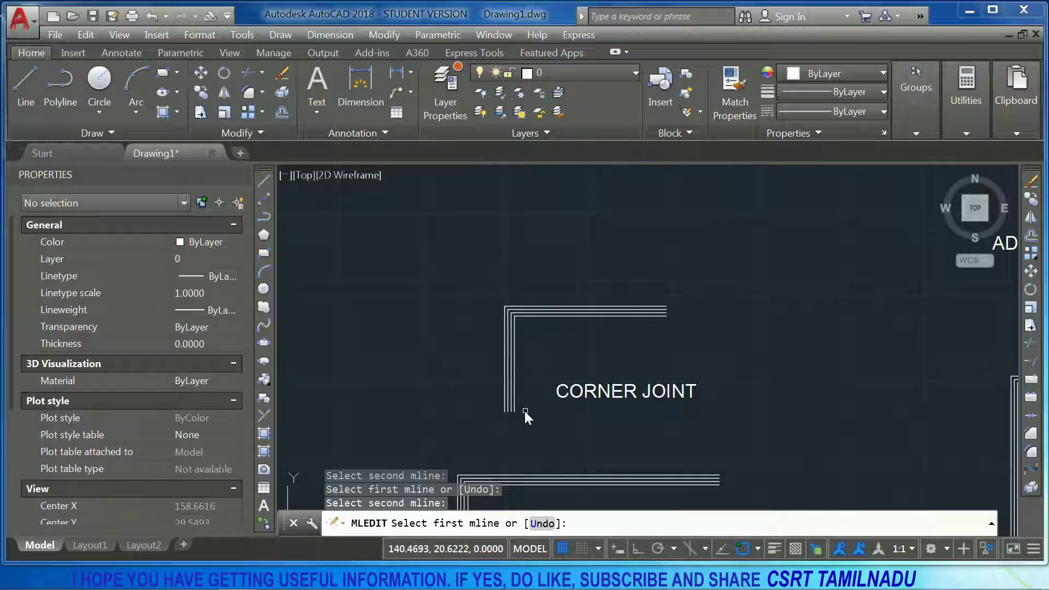
key(Return)
Rerun MLEDIT and dismiss the Multilines Edit Tools without choosing a tool.
text(DIT)
key(Return)
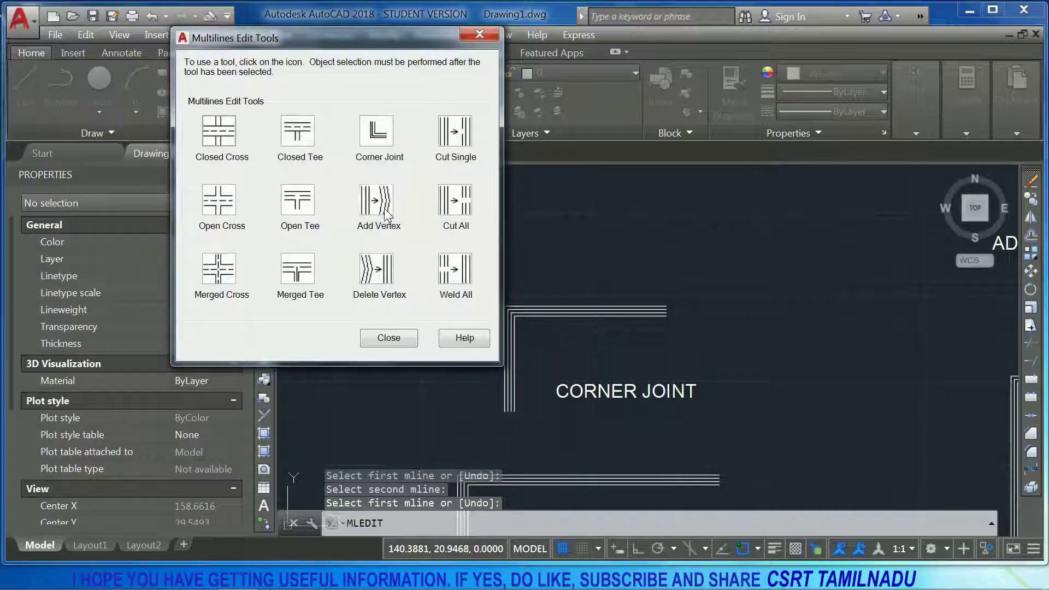
click(389, 337)
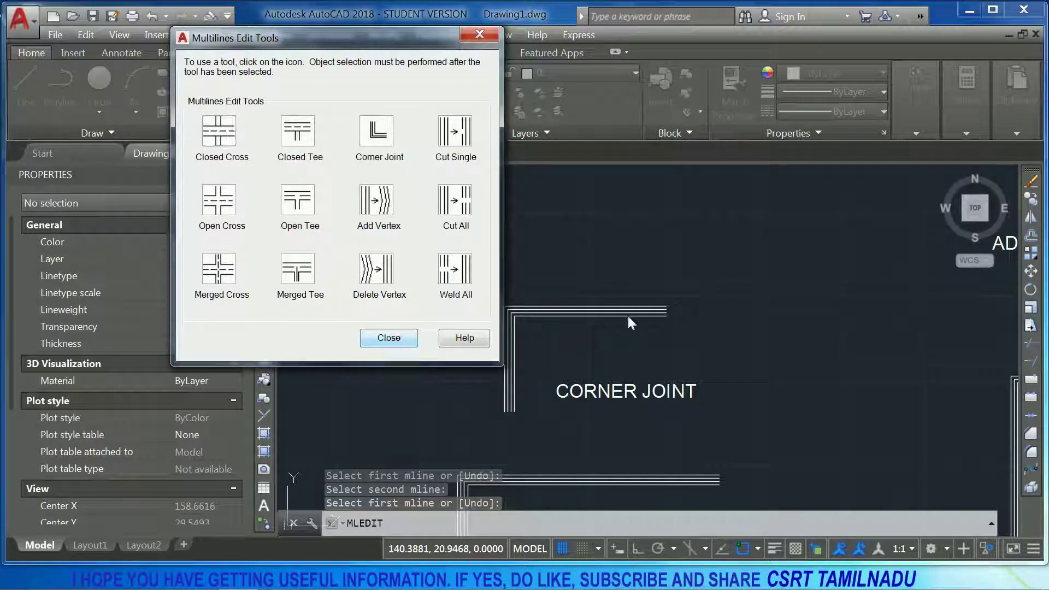
Center the view on the stepped ADD VERTEX AND REMOVE VERTEX multiline and window-select it.
scroll(622, 324, down, 4)
middle_drag(724, 363, 507, 362)
scroll(507, 361, up, 2)
click(509, 297)
click(349, 464)
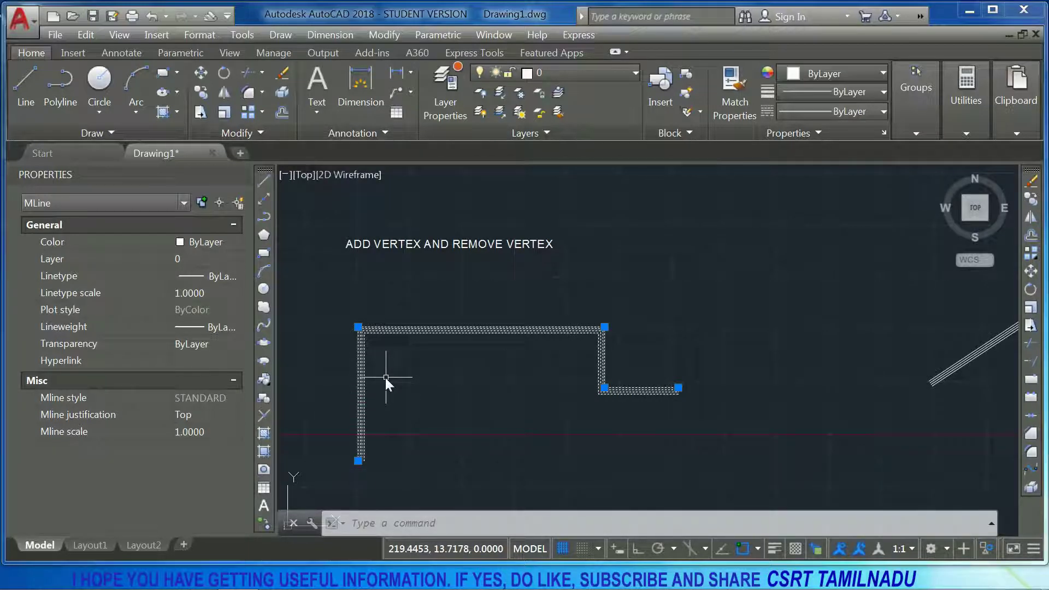
Use Add Vertex to place new vertices on the stepped multiline's left and top edges.
text(MLEDIT)
key(Return)
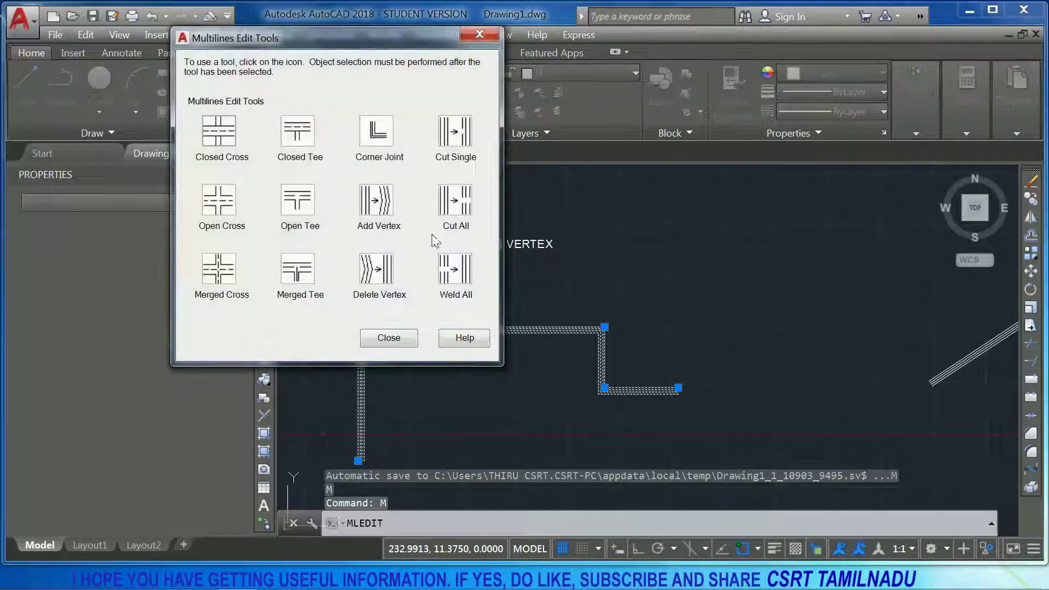
click(378, 208)
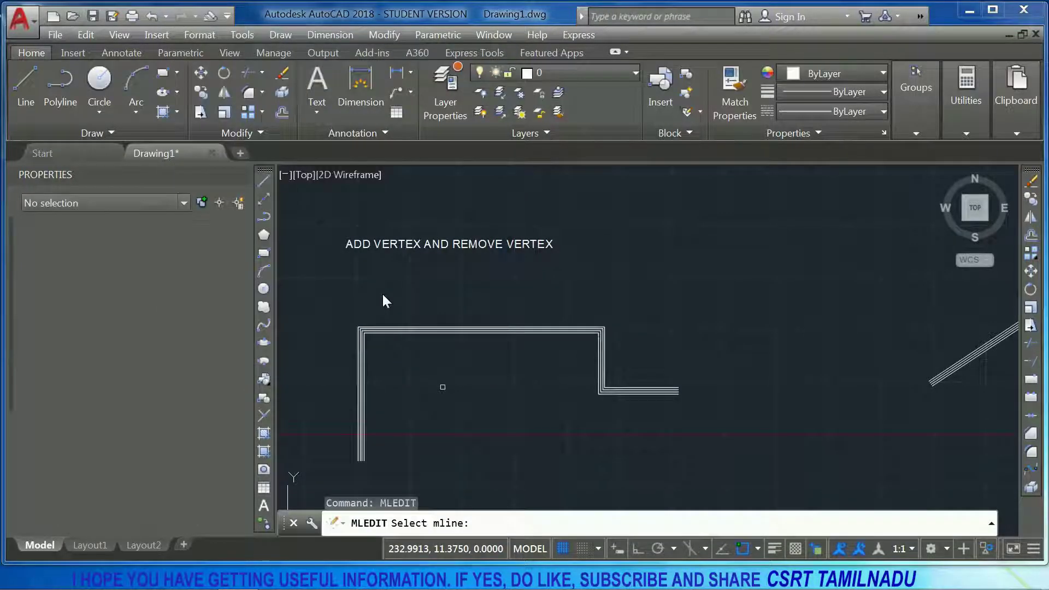
click(362, 401)
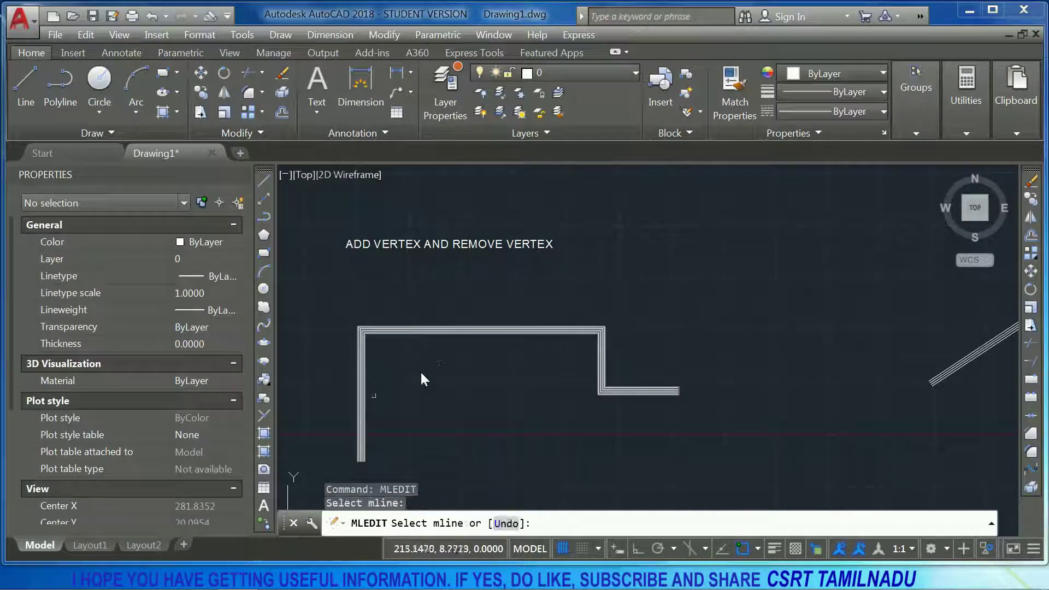
click(487, 330)
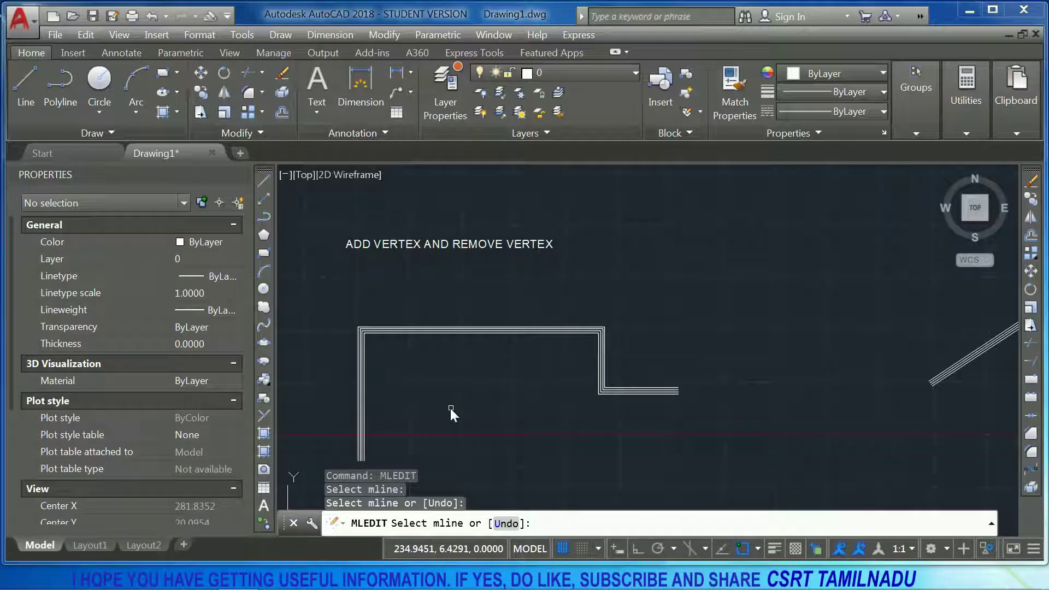
key(Return)
click(447, 391)
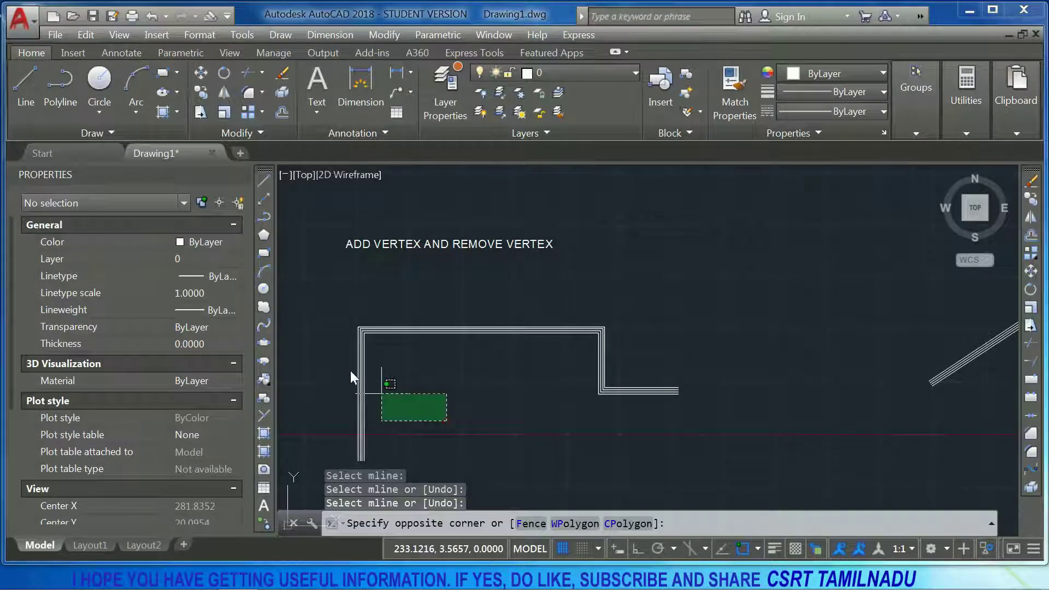
Drag the new top vertex down into a V and the left vertex inward.
click(339, 366)
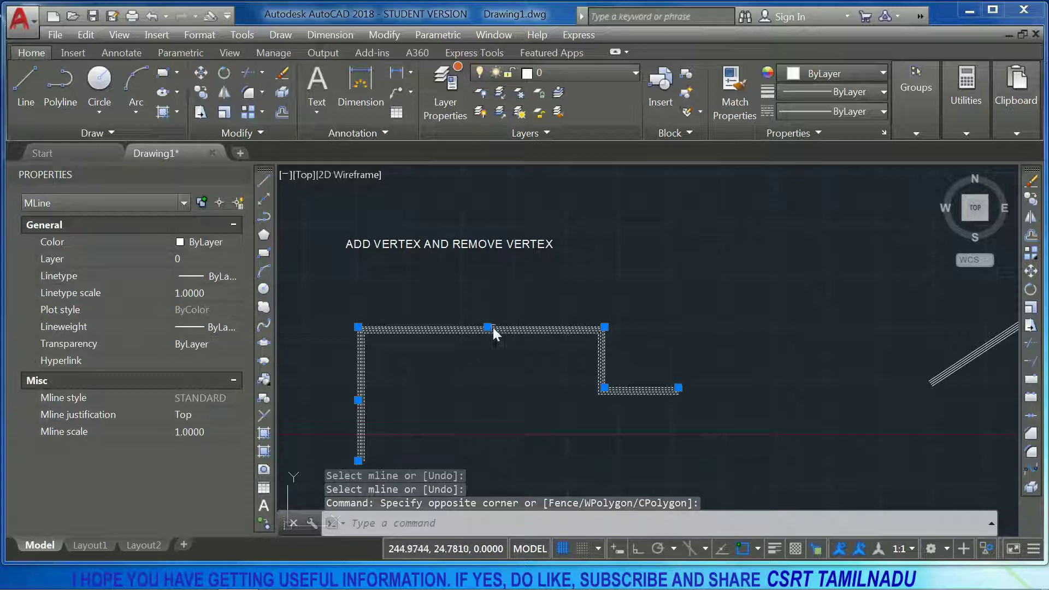
click(487, 327)
click(496, 379)
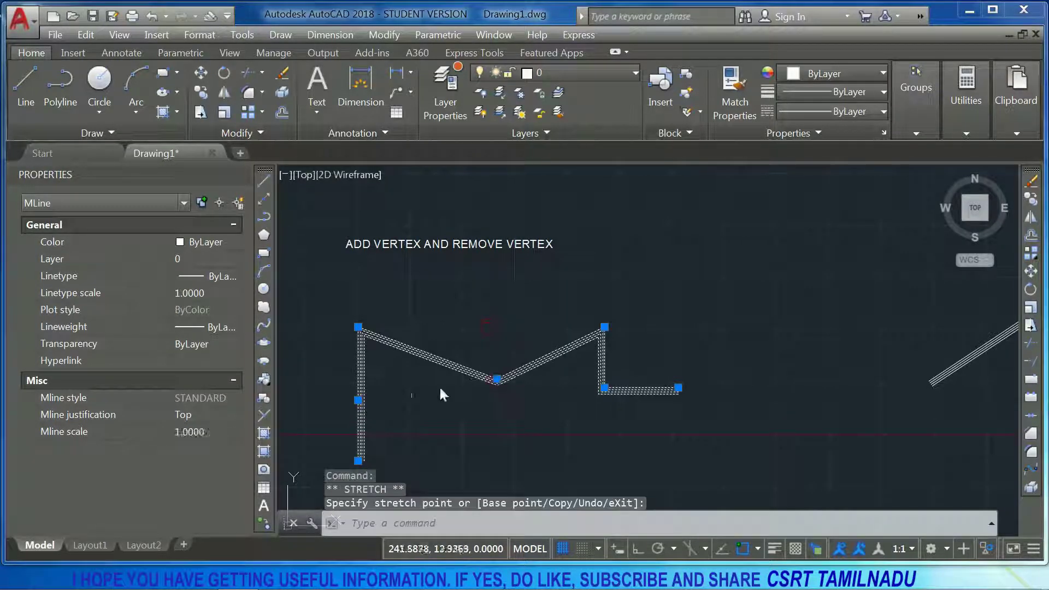
click(358, 400)
click(415, 412)
Cancel an accidentally started MLINE command and reopen the multiline edit tools.
text(ML)
key(Return)
key(Escape)
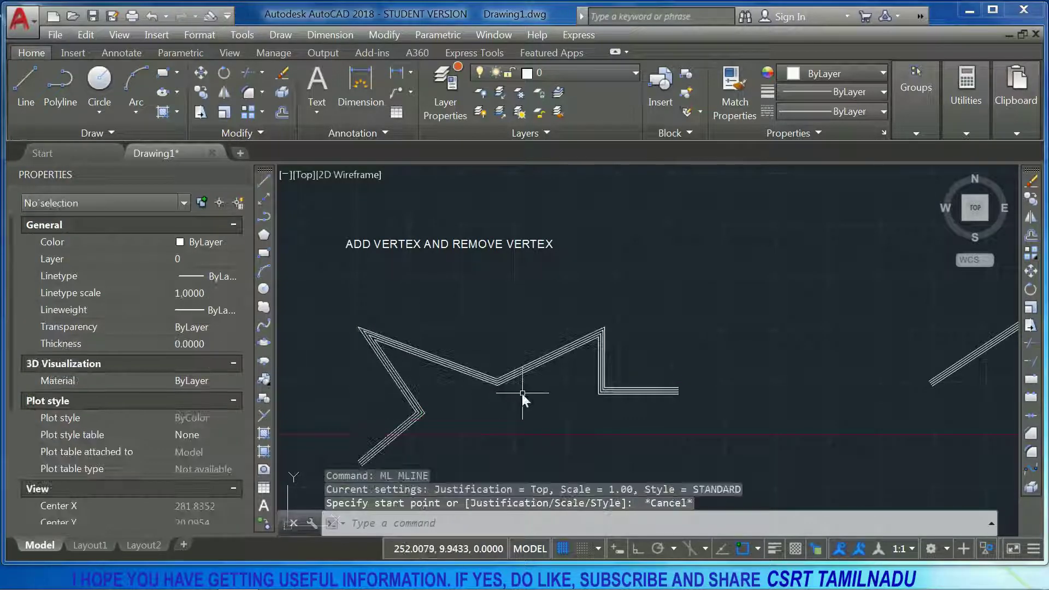
text(MLEDIT)
key(Return)
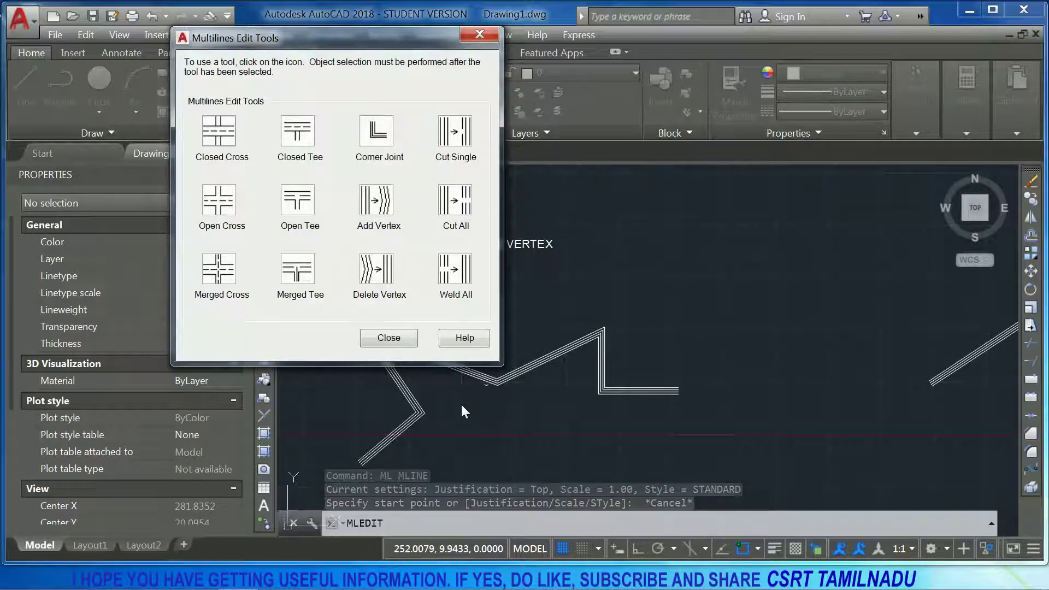
Remove bends with Delete Vertex, leaving the multiline nearly straight with one slight kink.
click(375, 270)
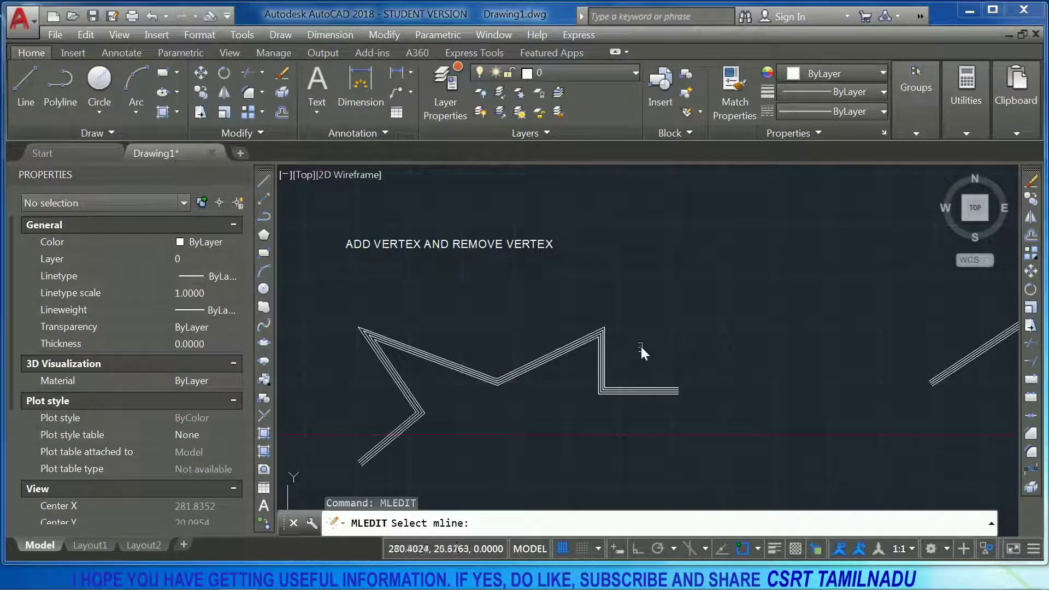
click(603, 333)
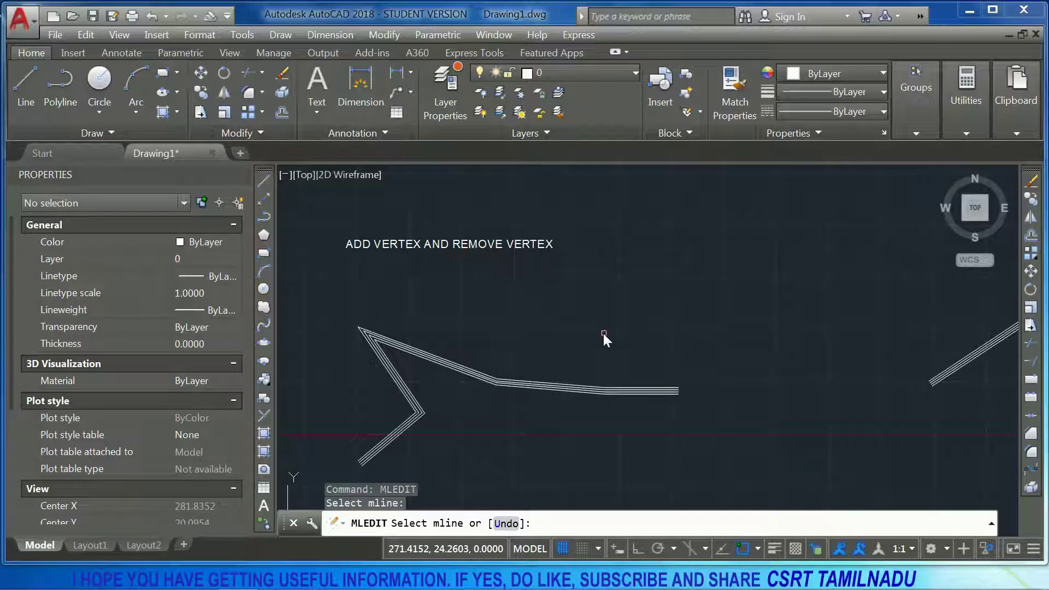
click(497, 383)
click(365, 332)
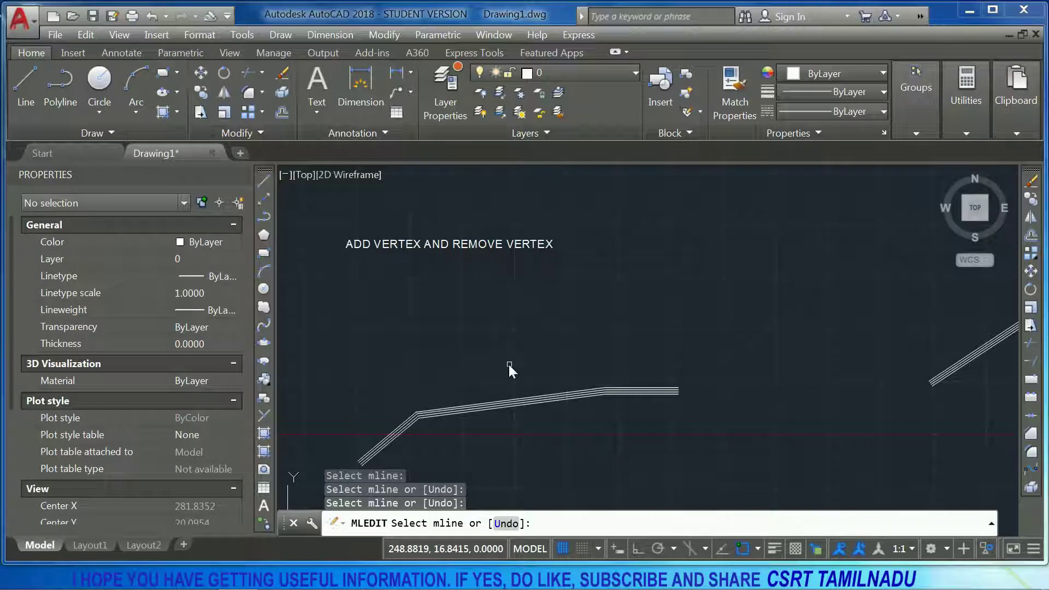
key(Return)
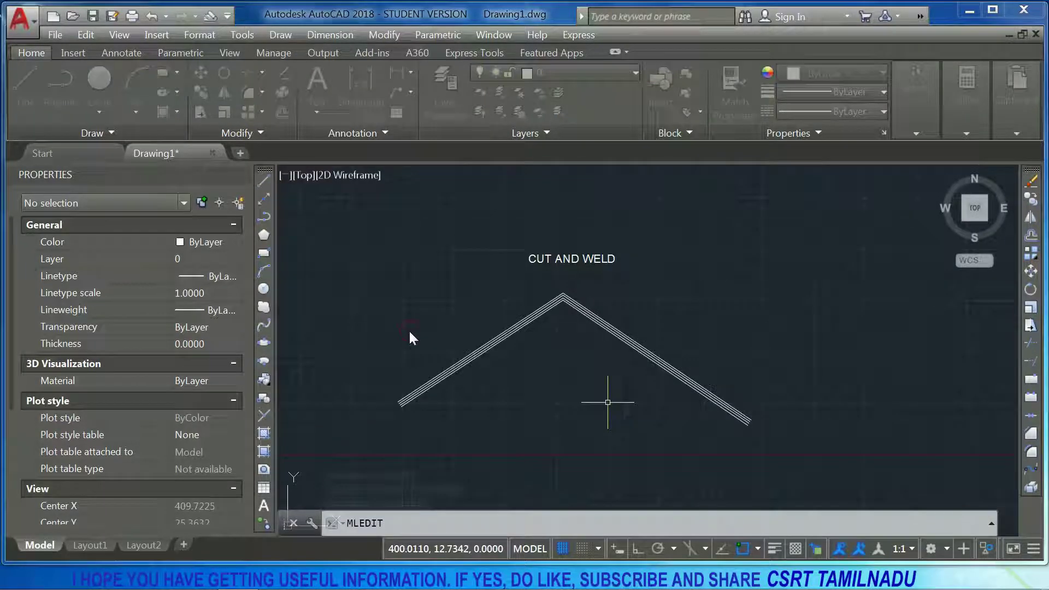
Use Cut Single to cut a gap in the top line of the roof's left leg.
text(MLEDIT)
key(Return)
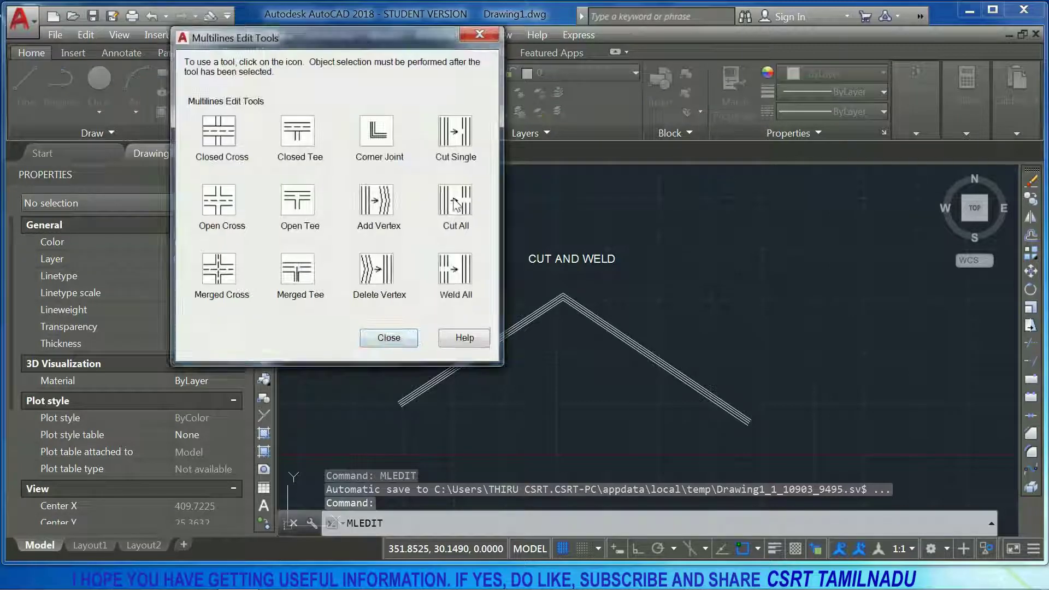
click(456, 133)
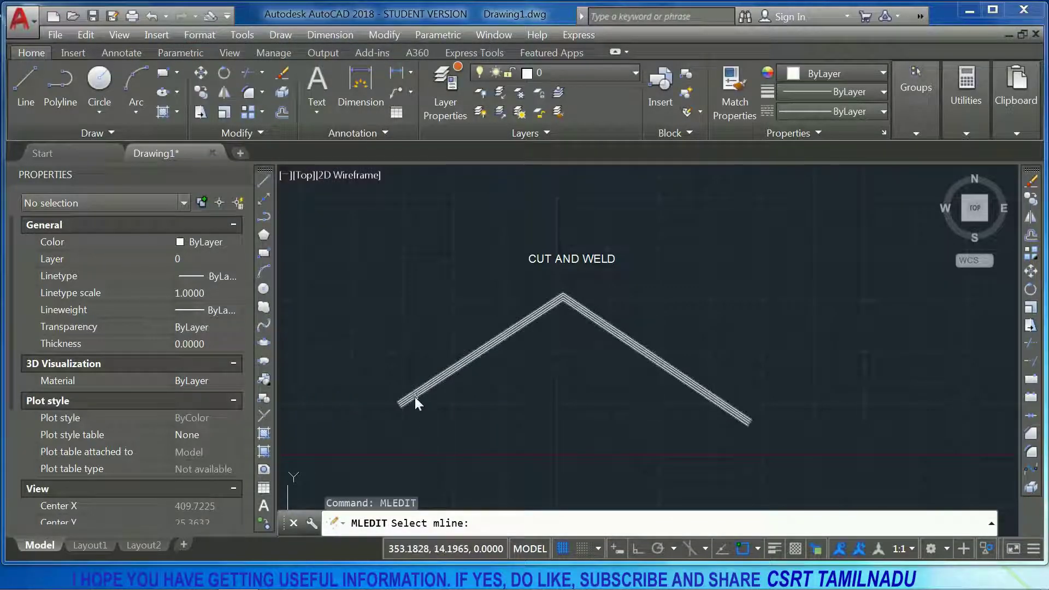
scroll(414, 397, up, 3)
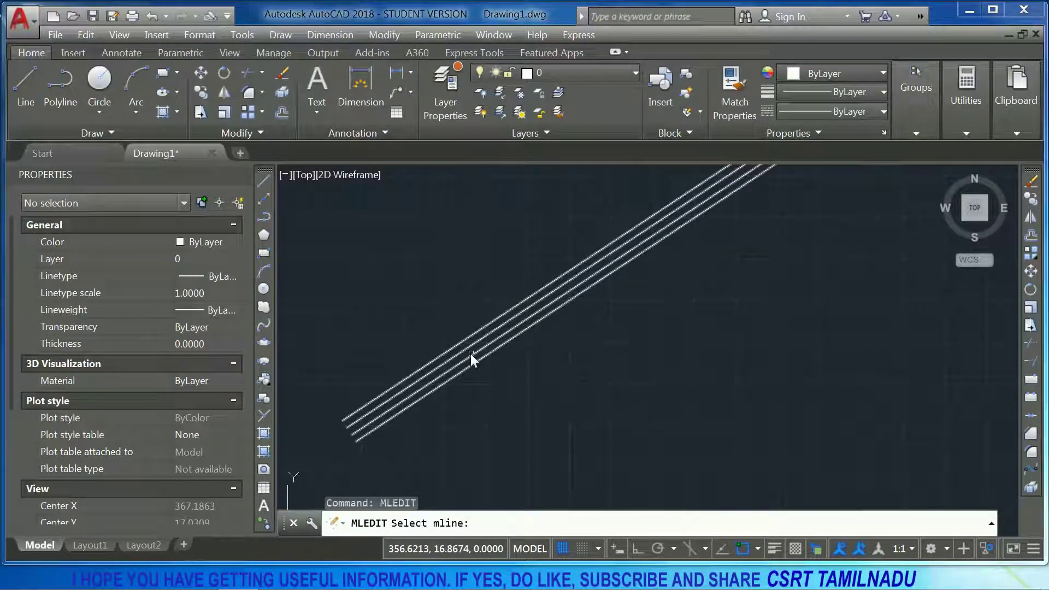
scroll(431, 361, up, 3)
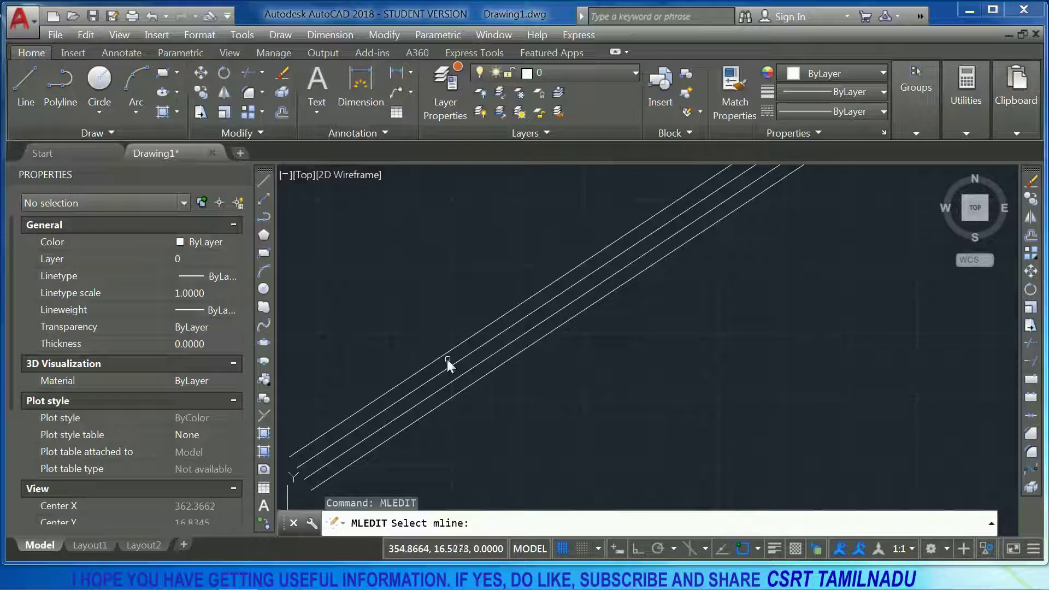
click(447, 354)
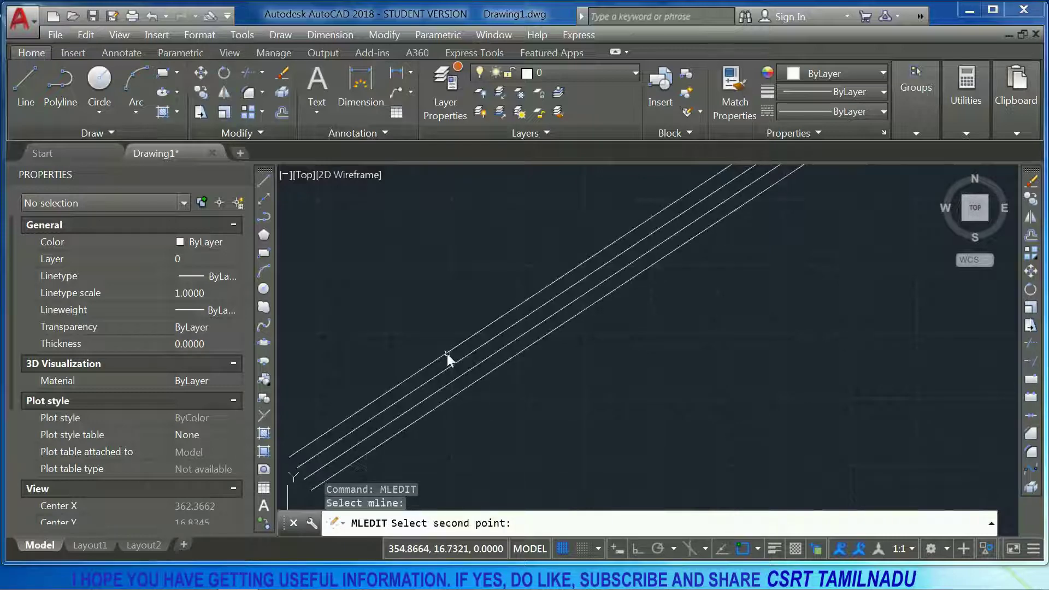
click(556, 283)
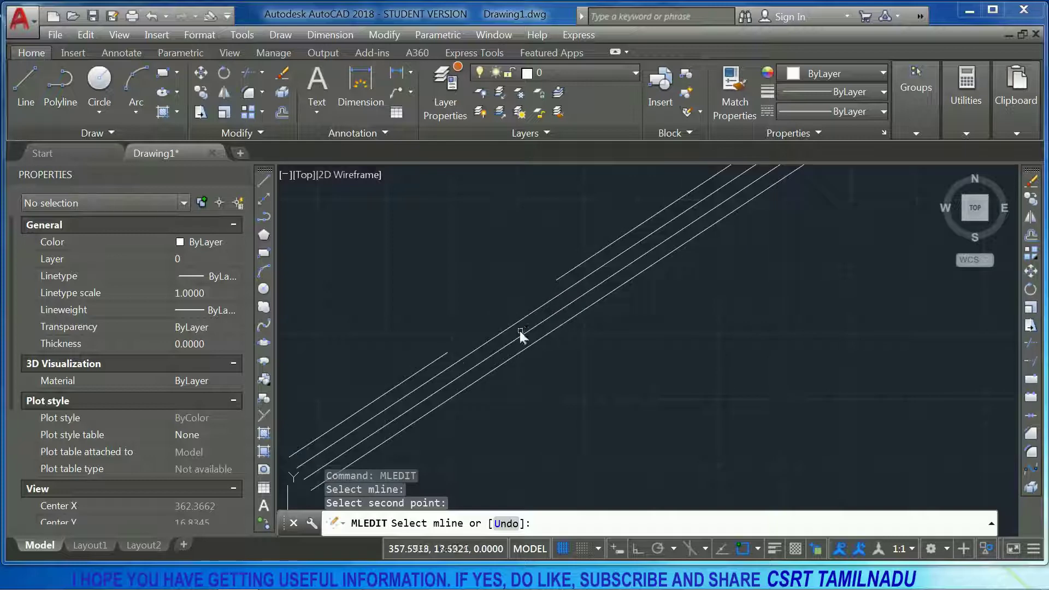
Cut a matching gap in the bottom line, end the command, and rerun MLEDIT.
click(488, 374)
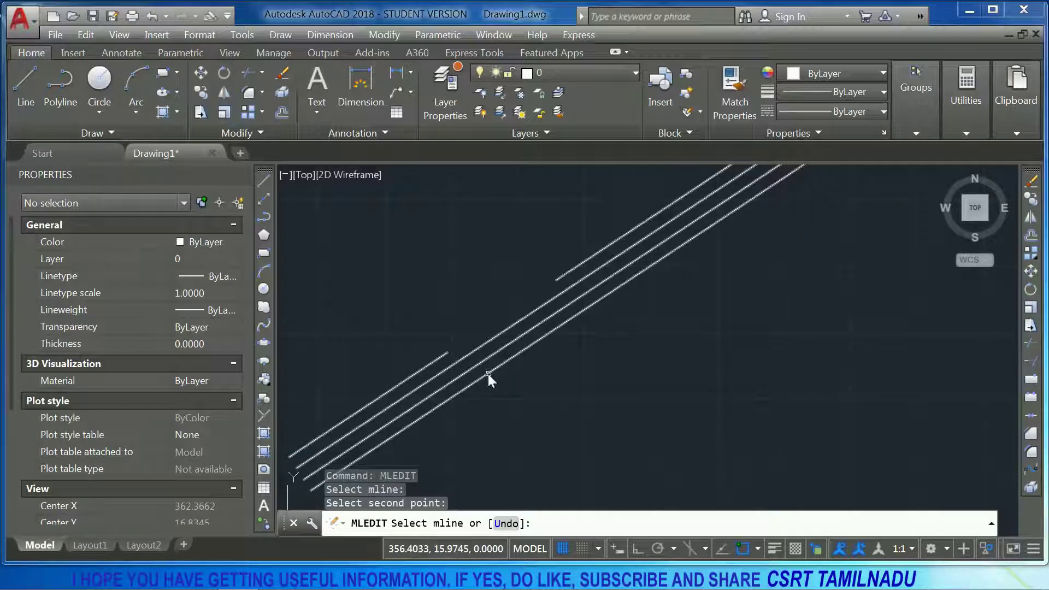
click(585, 310)
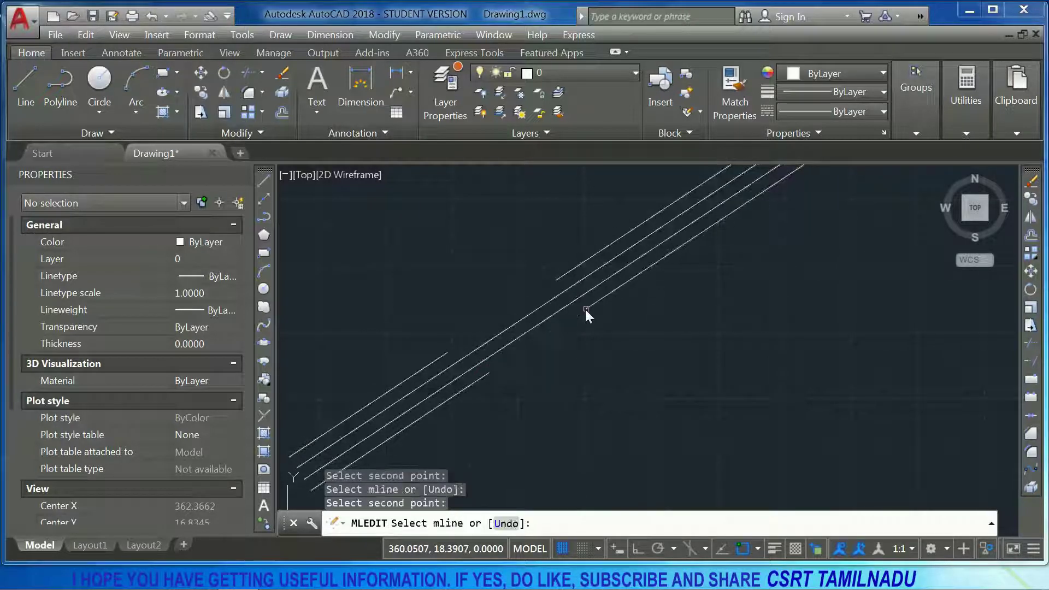
scroll(628, 279, down, 5)
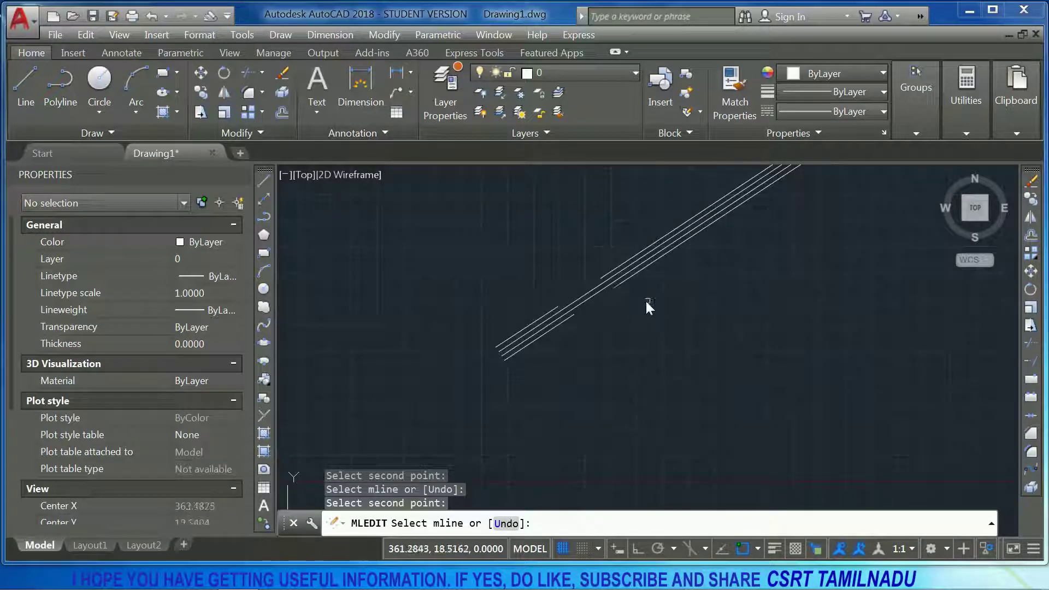
key(Return)
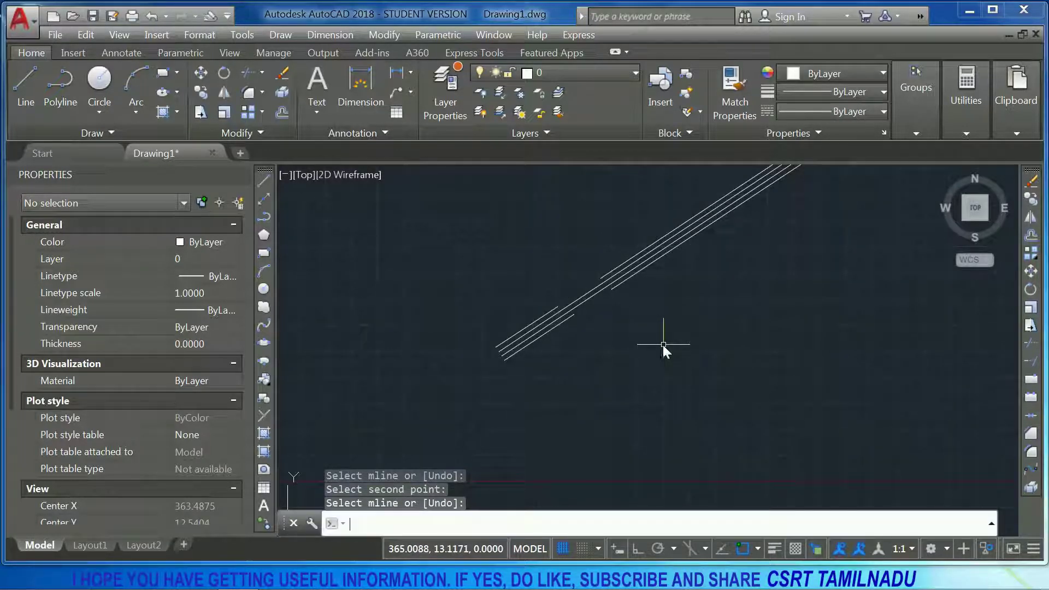
text(MLEDIT)
key(Return)
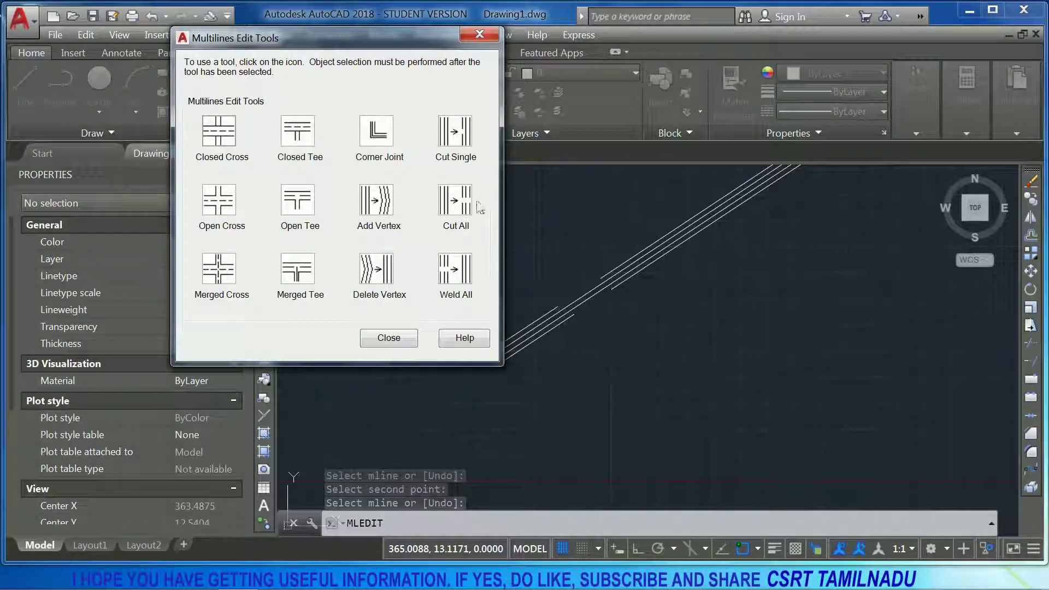
Cut a gap through all four lines of the diagonal leg with Cut All, then rerun MLEDIT.
click(457, 207)
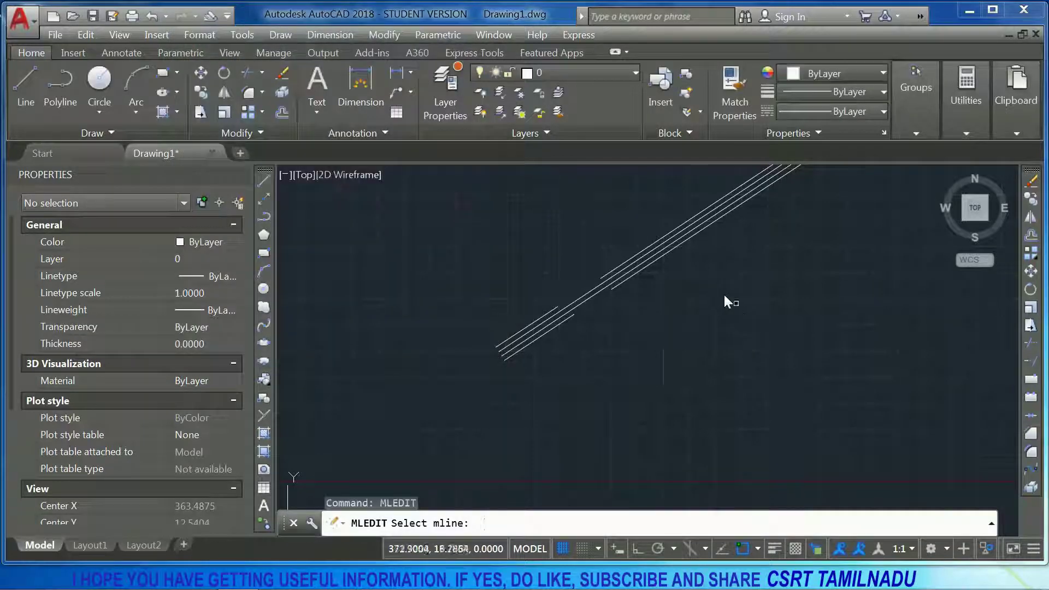
middle_drag(598, 366, 523, 422)
scroll(483, 356, up, 2)
scroll(483, 357, up, 2)
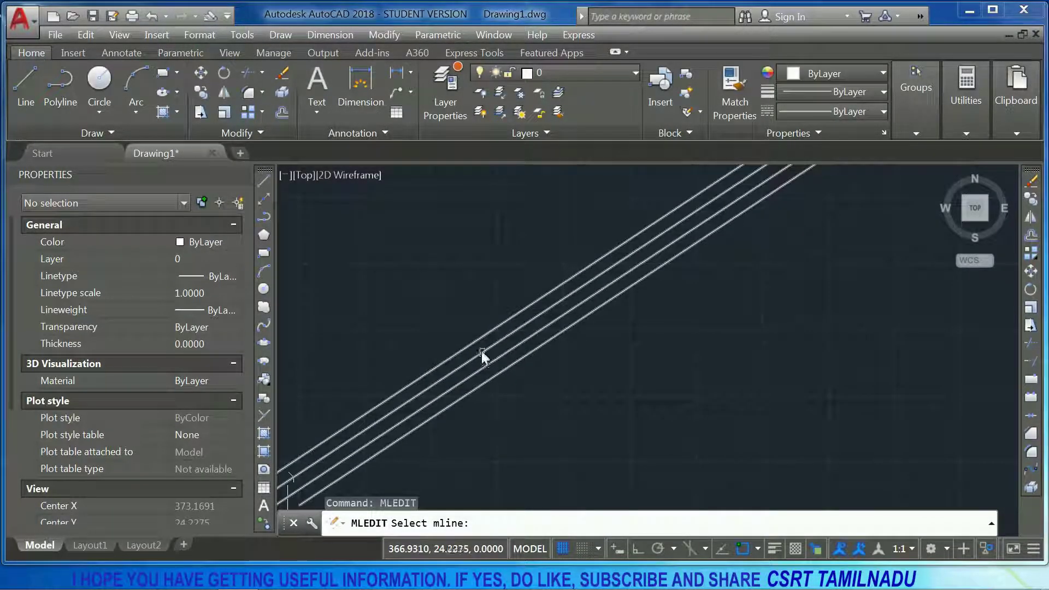
click(483, 352)
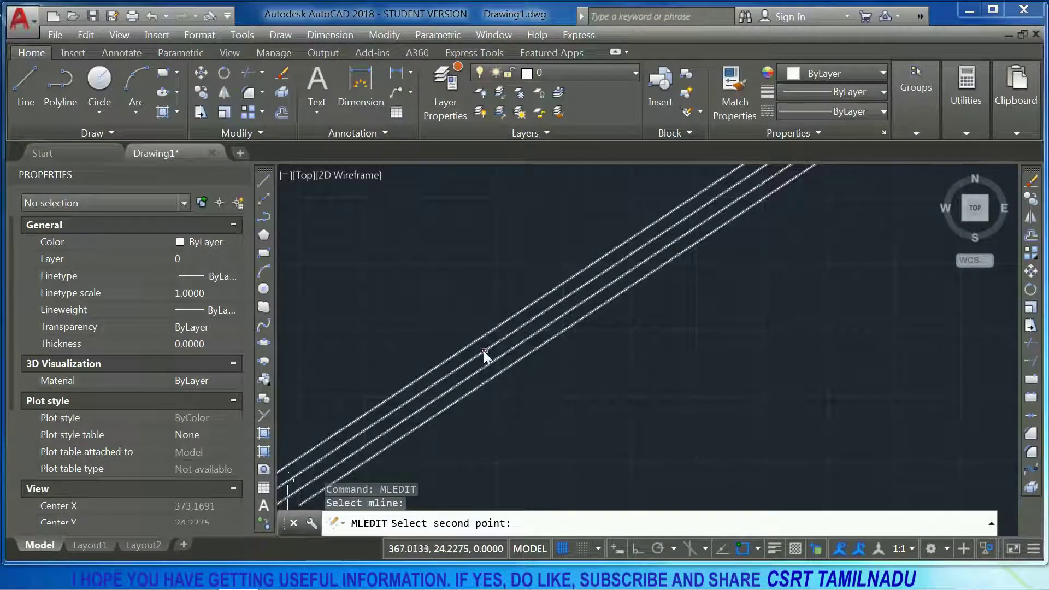
click(684, 221)
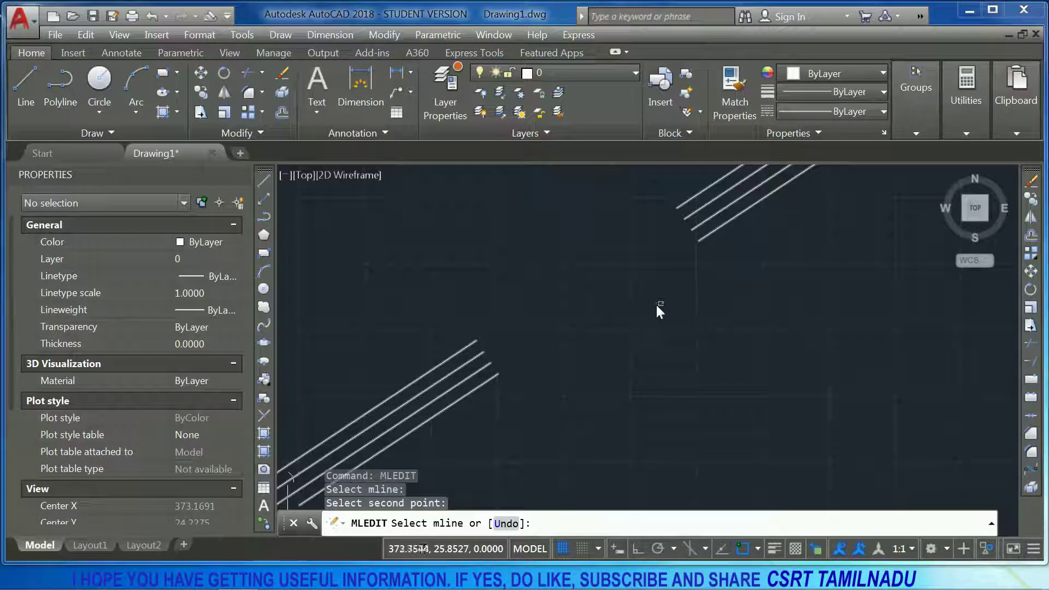
scroll(654, 303, down, 4)
scroll(630, 321, up, 2)
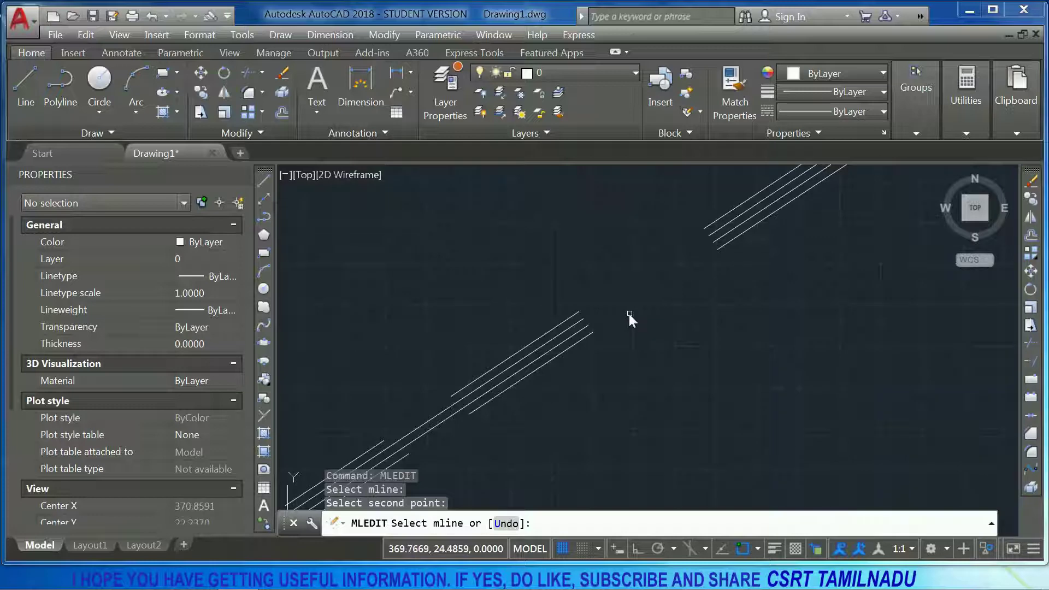
key(Return)
text(LEDIT)
key(Return)
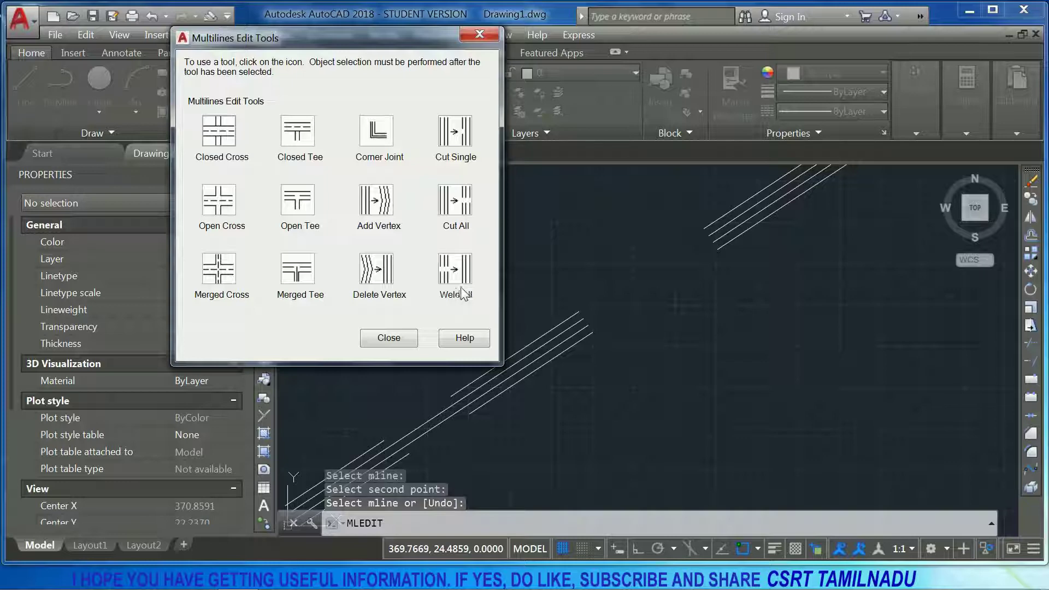
Weld the full gap in the diagonal multiline closed with Weld All, picking either side.
click(462, 291)
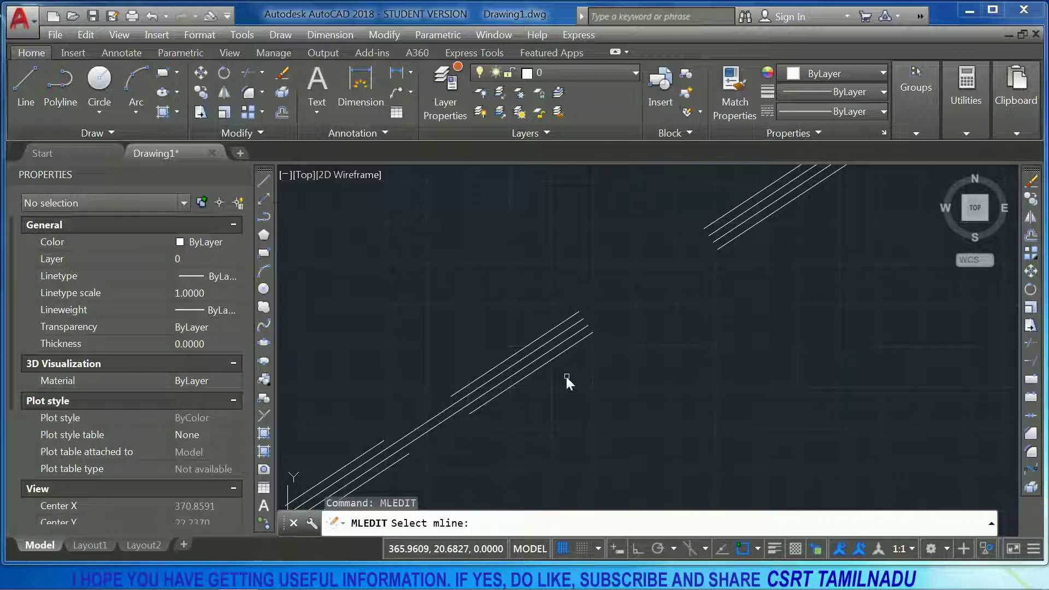
click(582, 340)
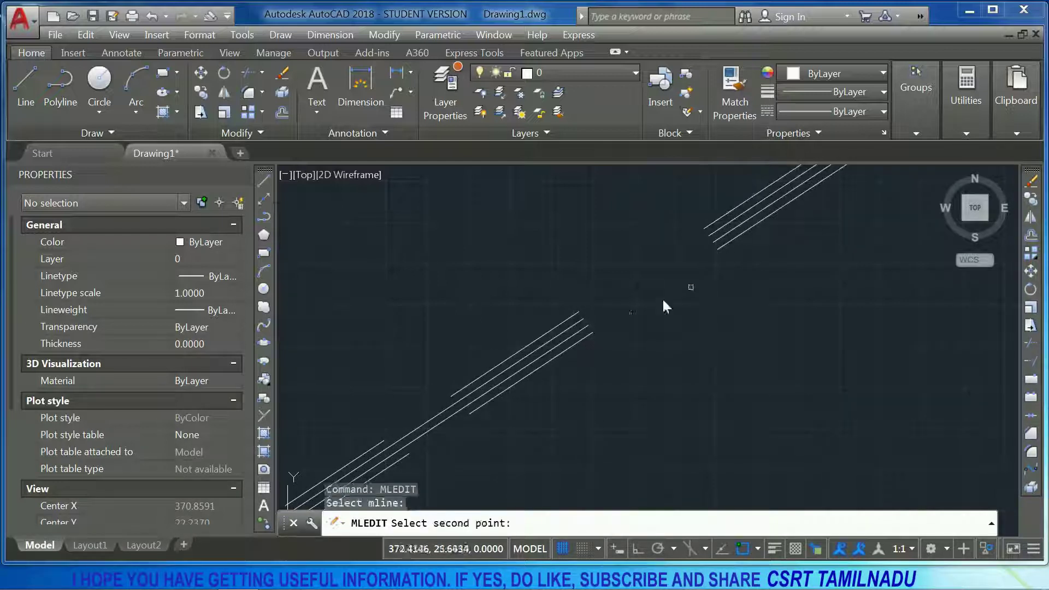
click(749, 233)
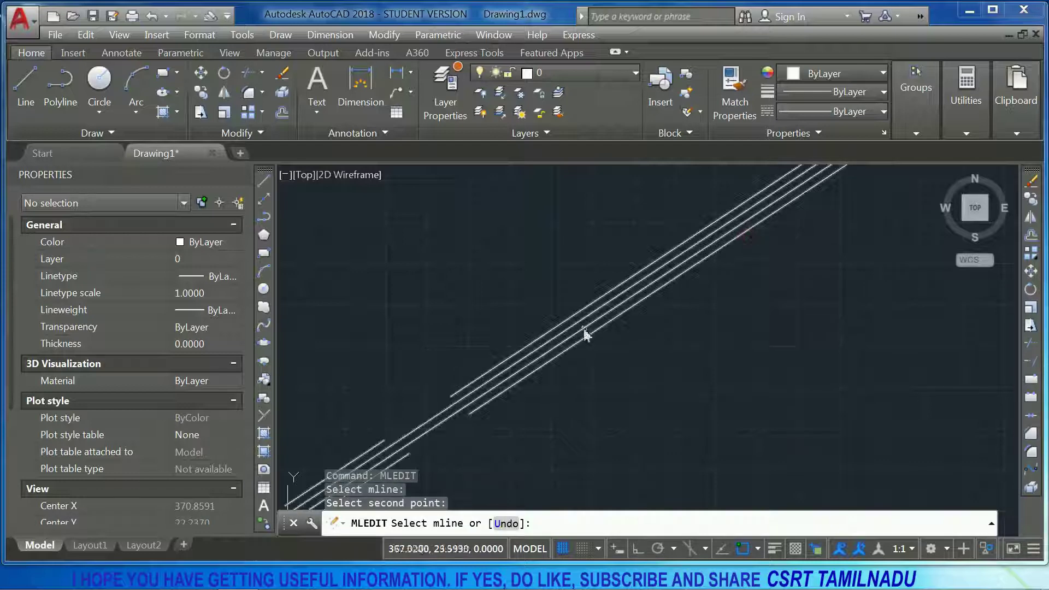
scroll(700, 353, up, 2)
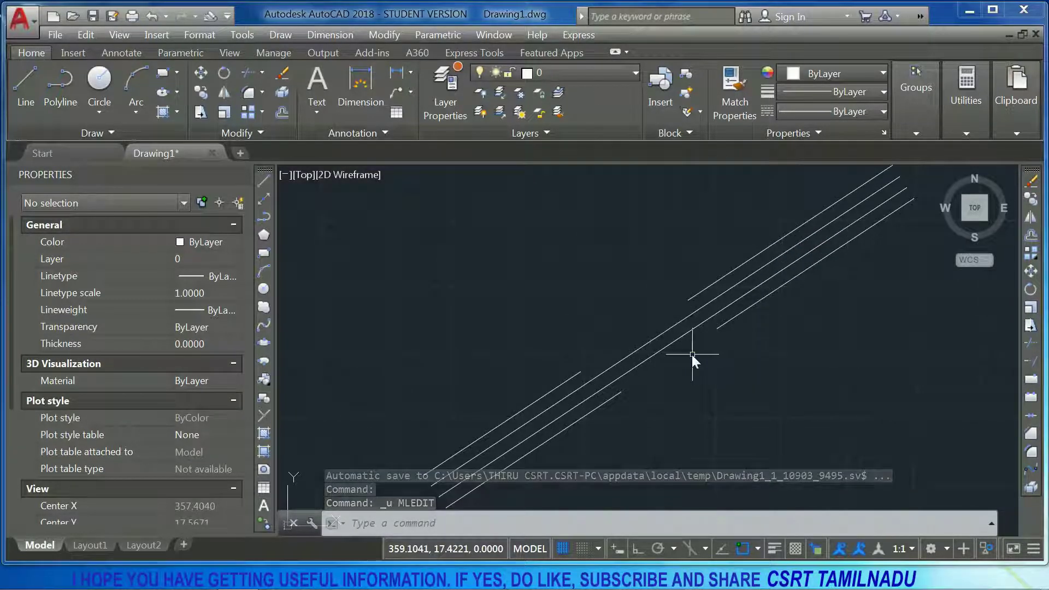
Use MLEDIT Weld All across the gap to rejoin all four lines of the diagonal multiline.
text(MLEDIT)
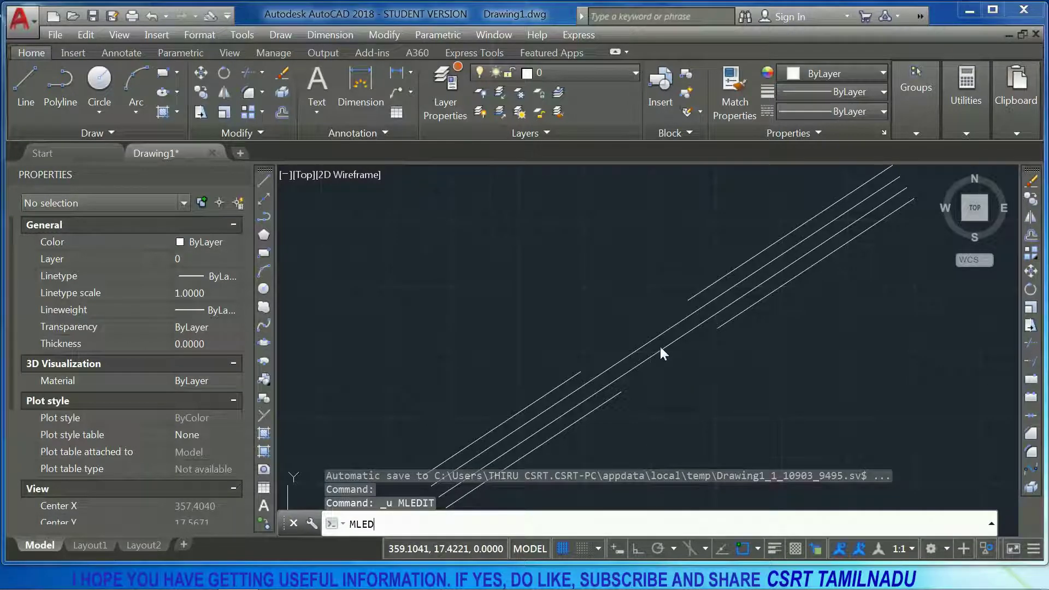
key(Return)
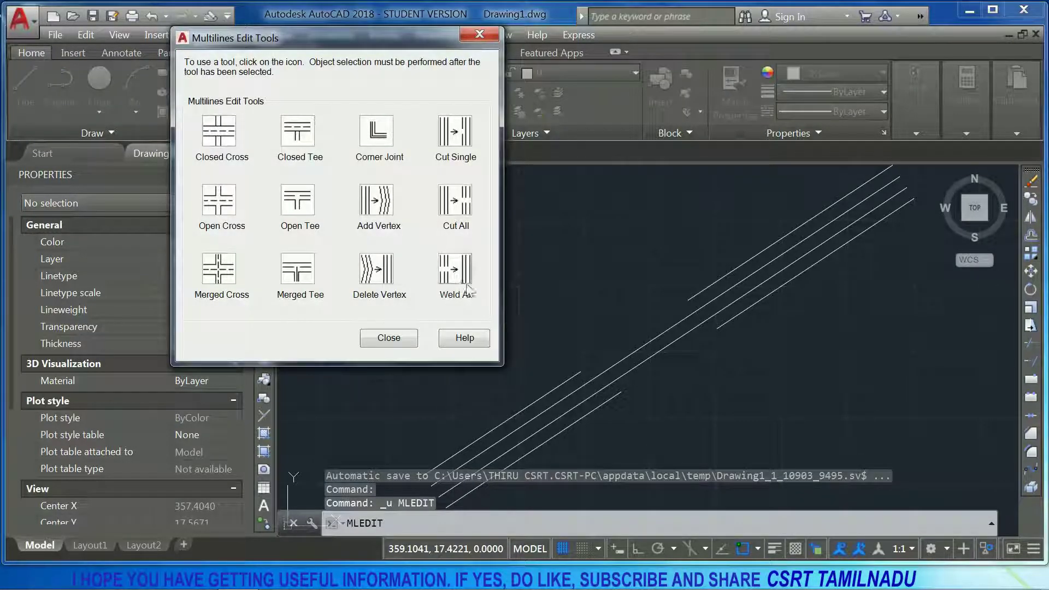
click(455, 271)
click(568, 381)
click(724, 280)
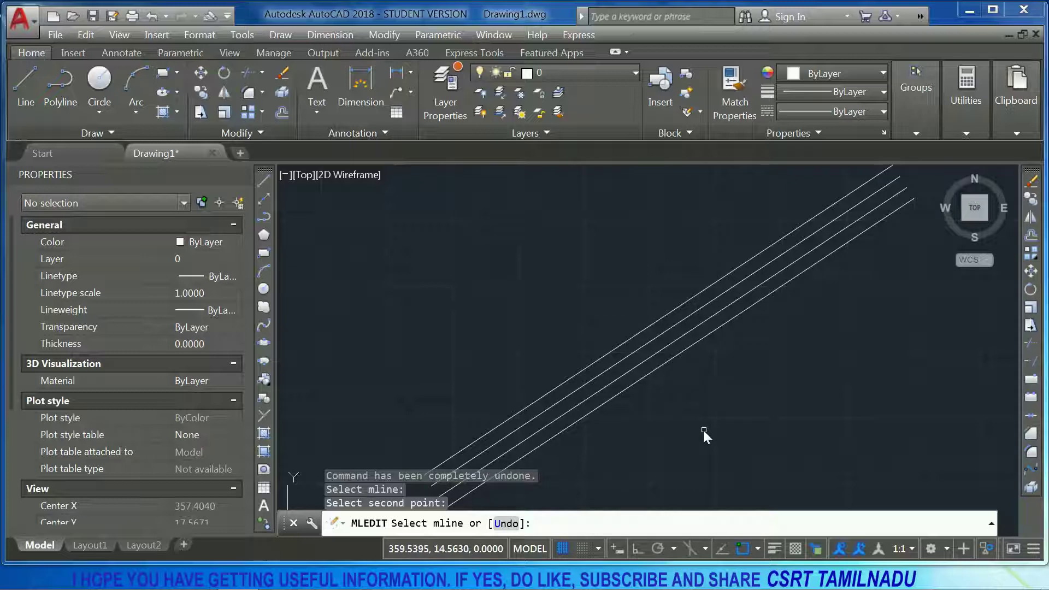
key(Return)
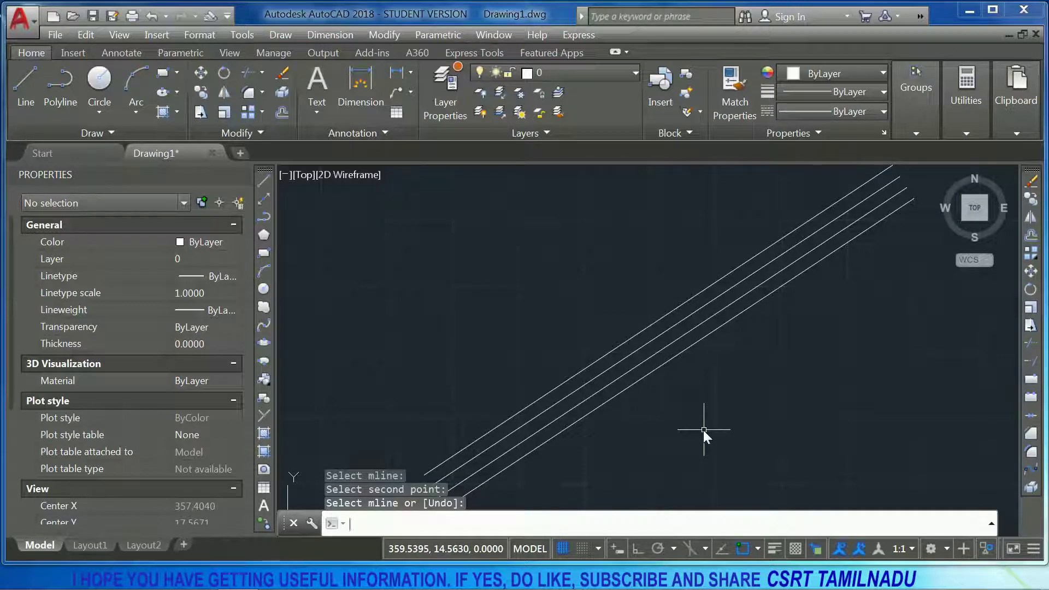